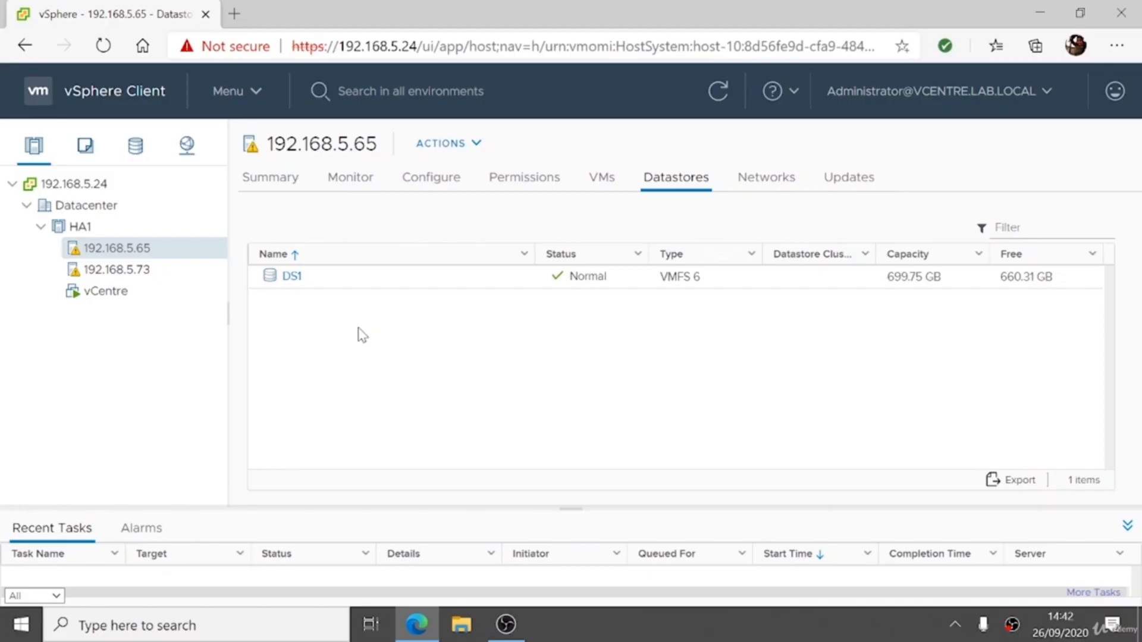
# Step: Create a new folder named ISOs in the DS1 datastore
pyautogui.click(290, 278)
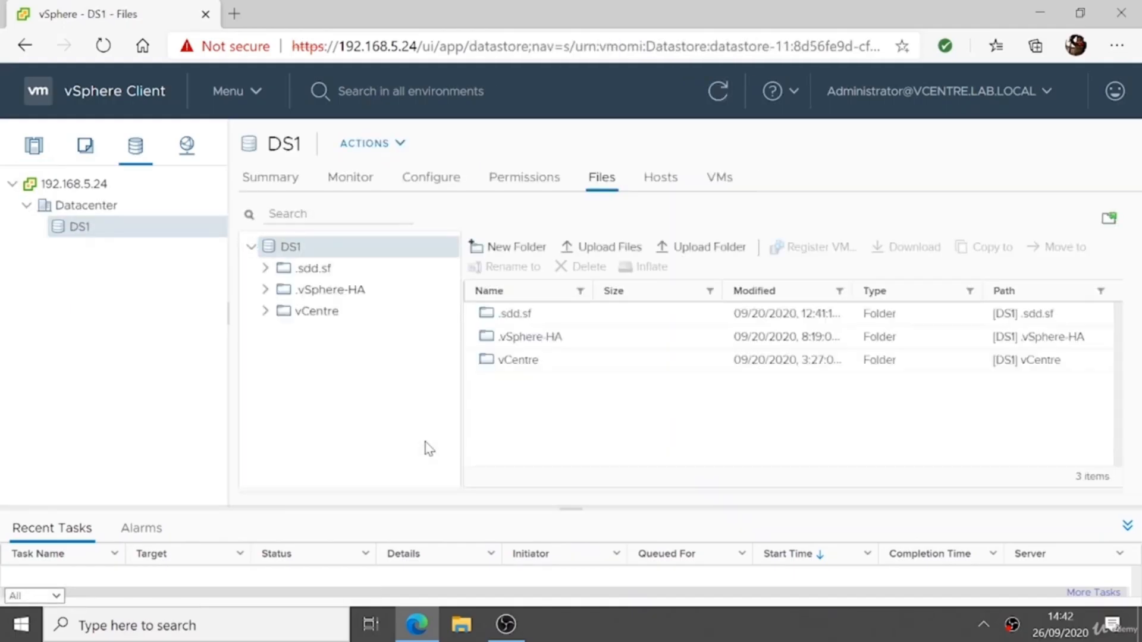
pyautogui.click(481, 247)
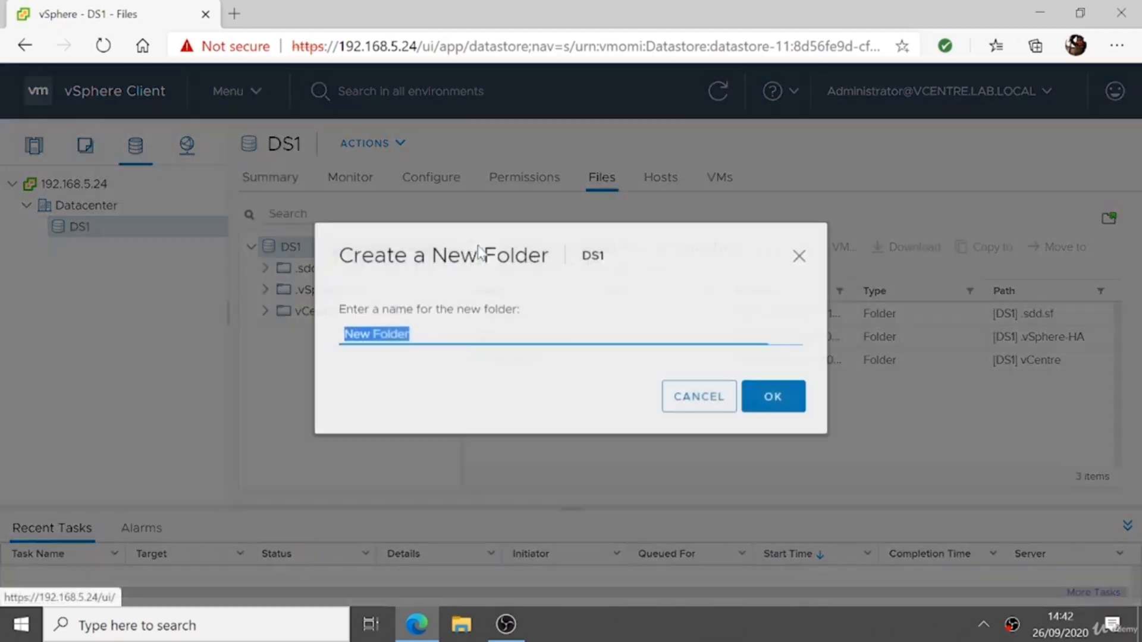
pyautogui.write('ISOs')
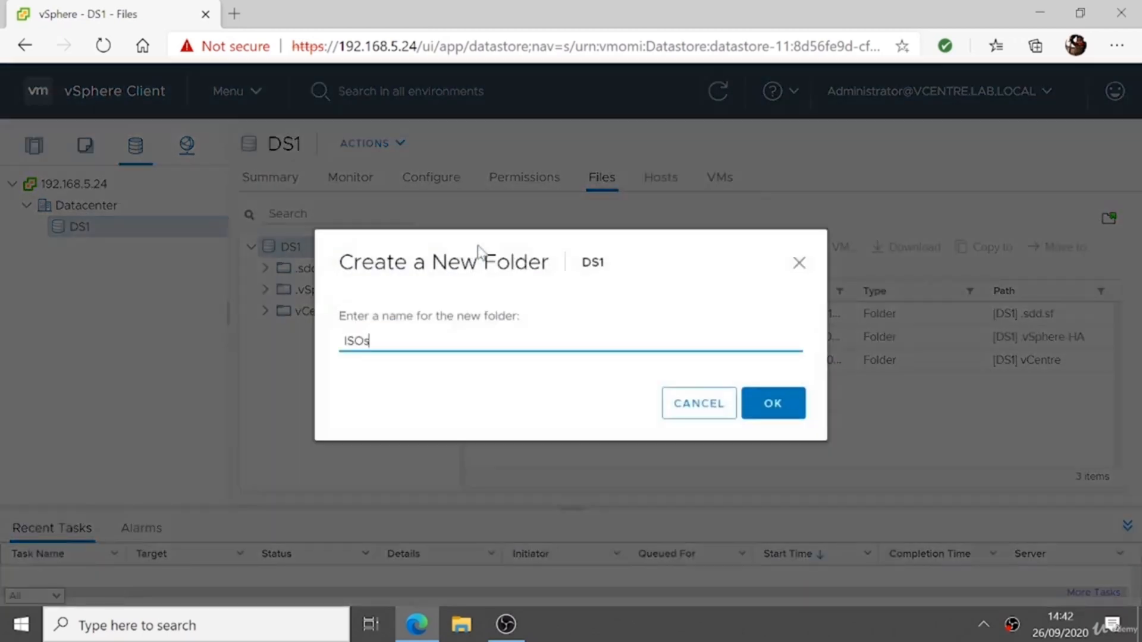
pyautogui.click(768, 405)
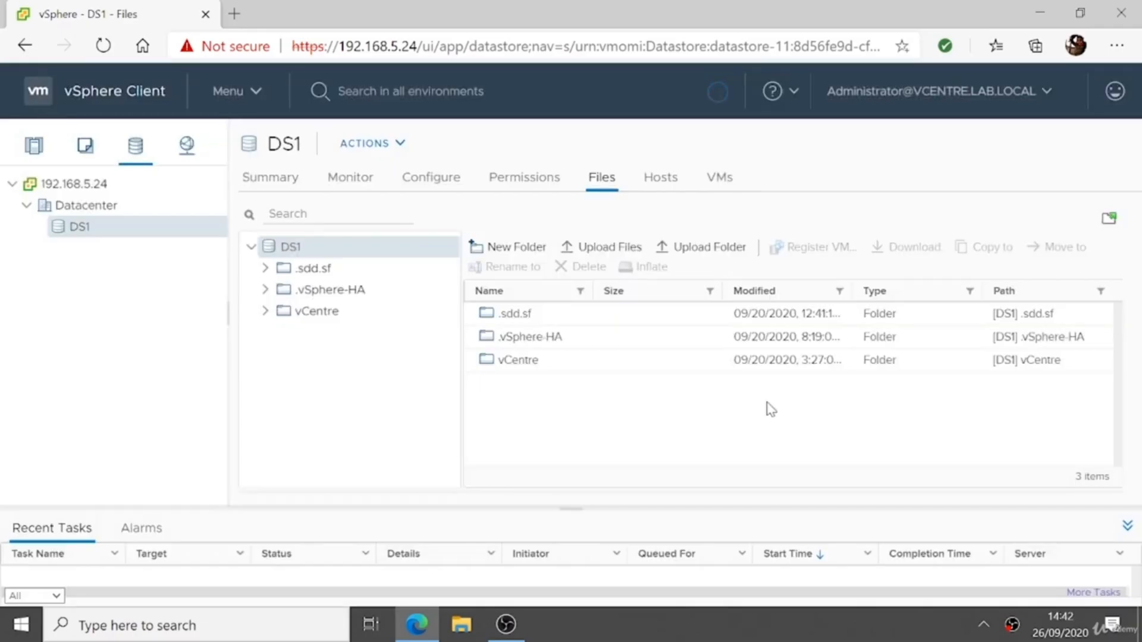
# Step: Open the ISOs folder and upload the Windows10 disc image from Downloads into it
pyautogui.doubleClick(525, 364)
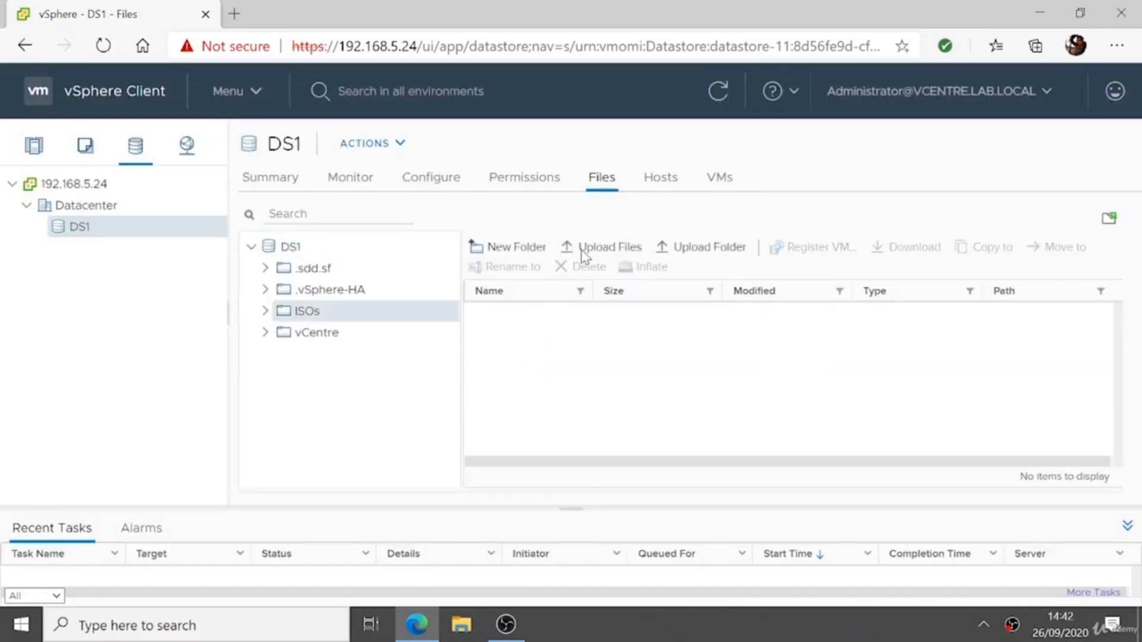
pyautogui.click(610, 247)
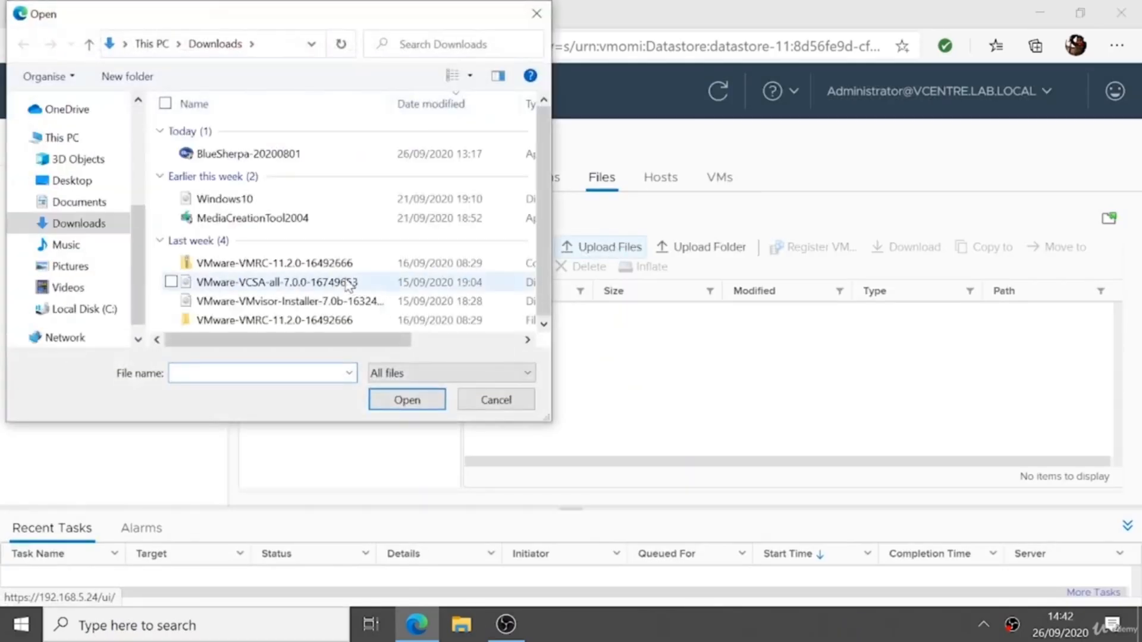
pyautogui.click(278, 204)
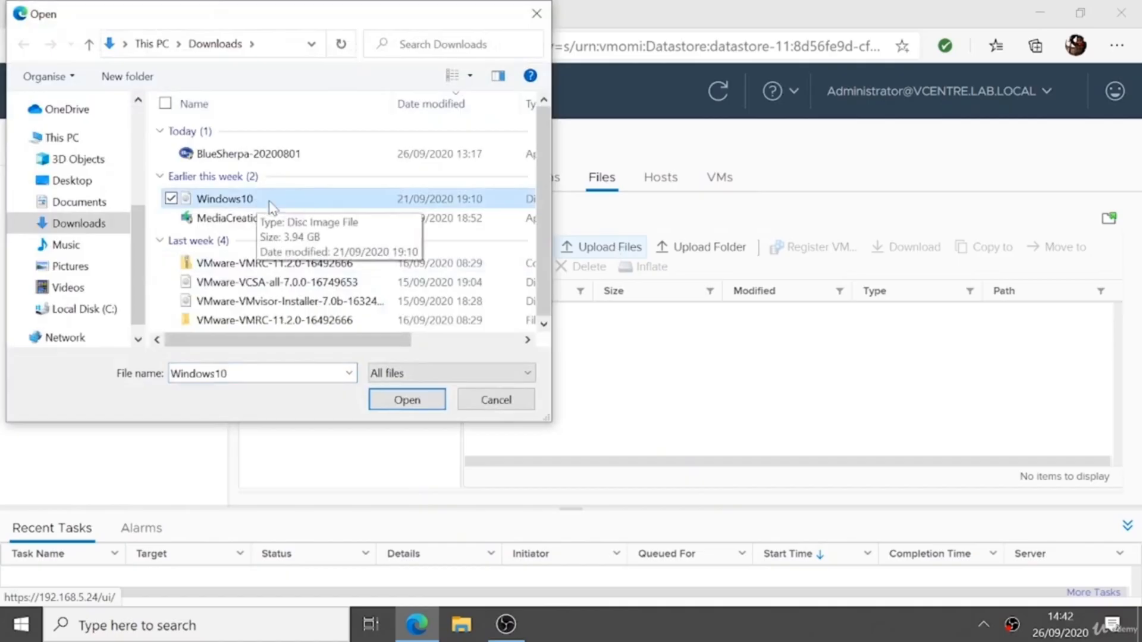
pyautogui.click(437, 403)
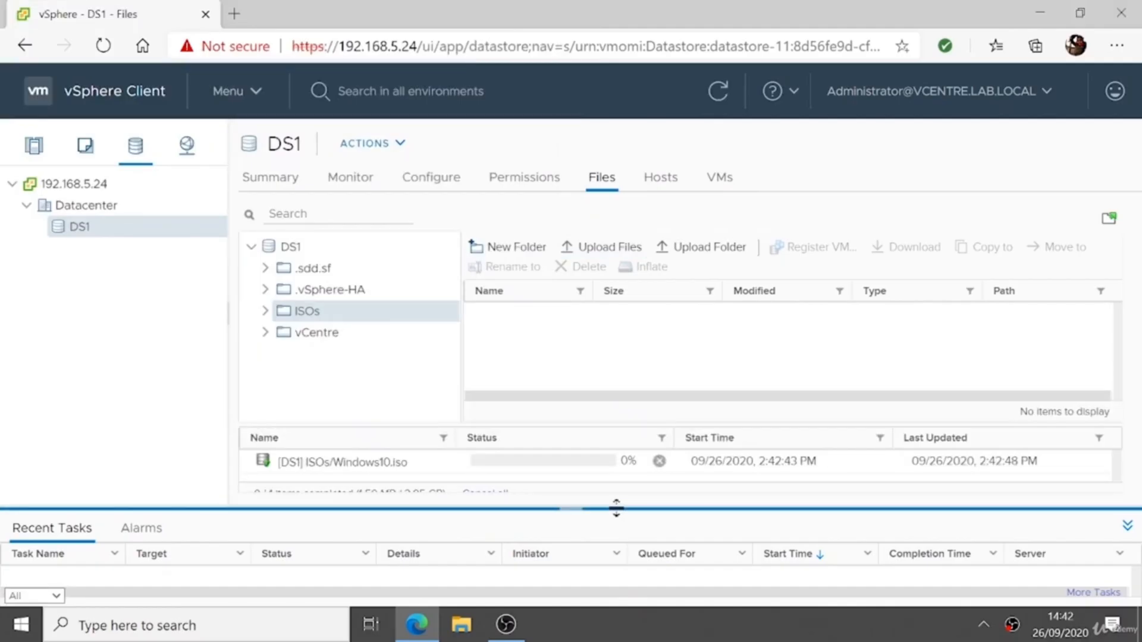
pyautogui.moveTo(616, 508); pyautogui.dragTo(643, 354)
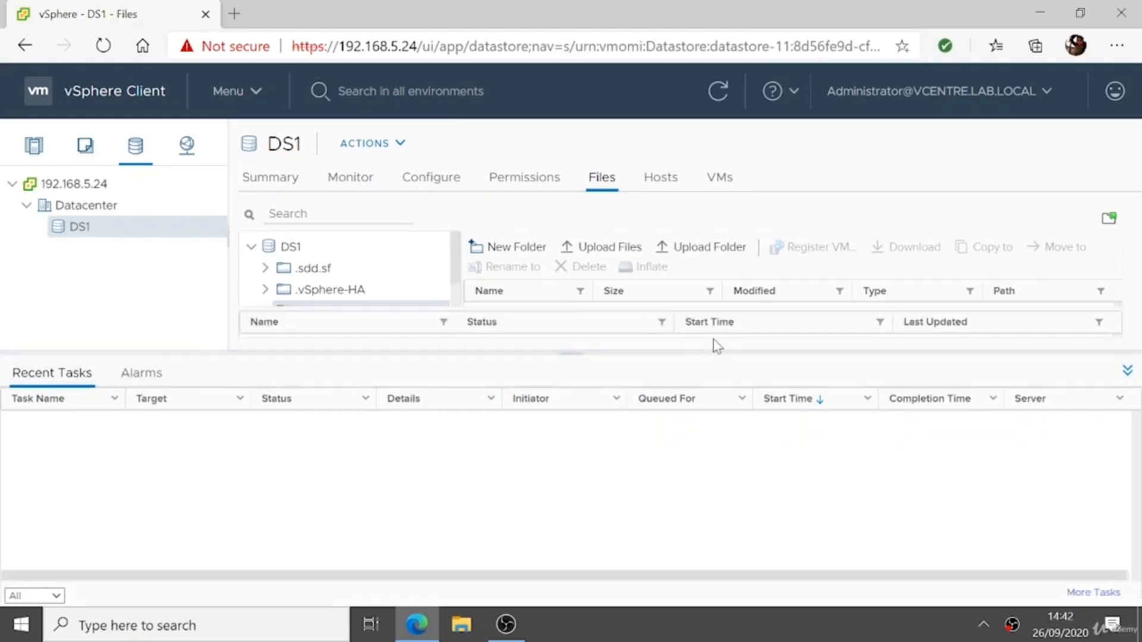
pyautogui.moveTo(707, 354); pyautogui.dragTo(706, 477)
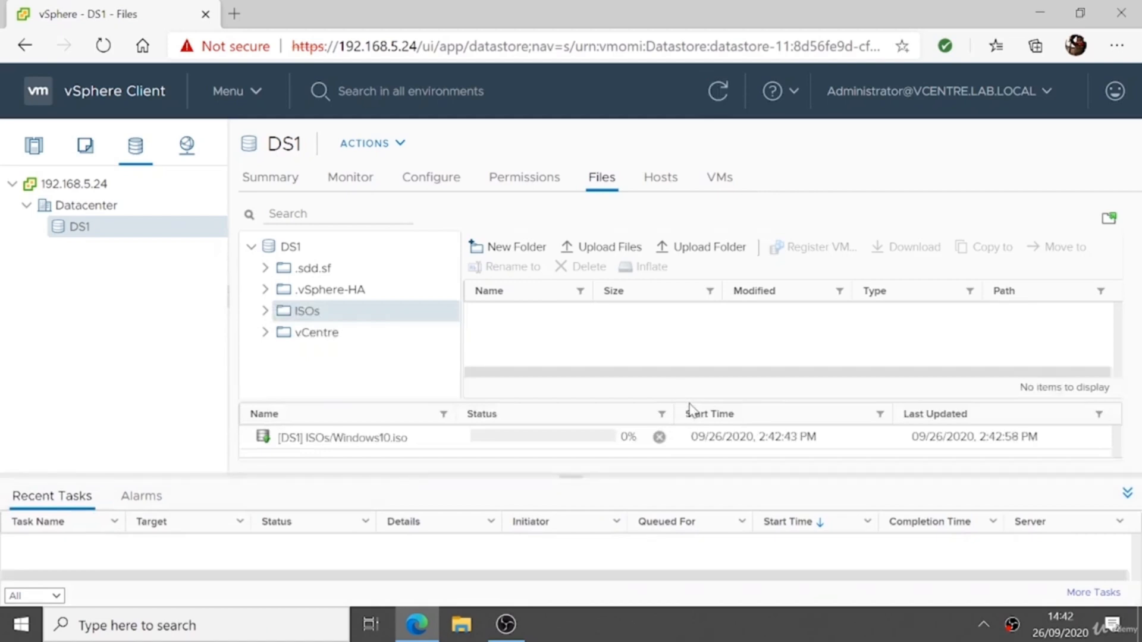
pyautogui.moveTo(690, 399); pyautogui.dragTo(717, 387)
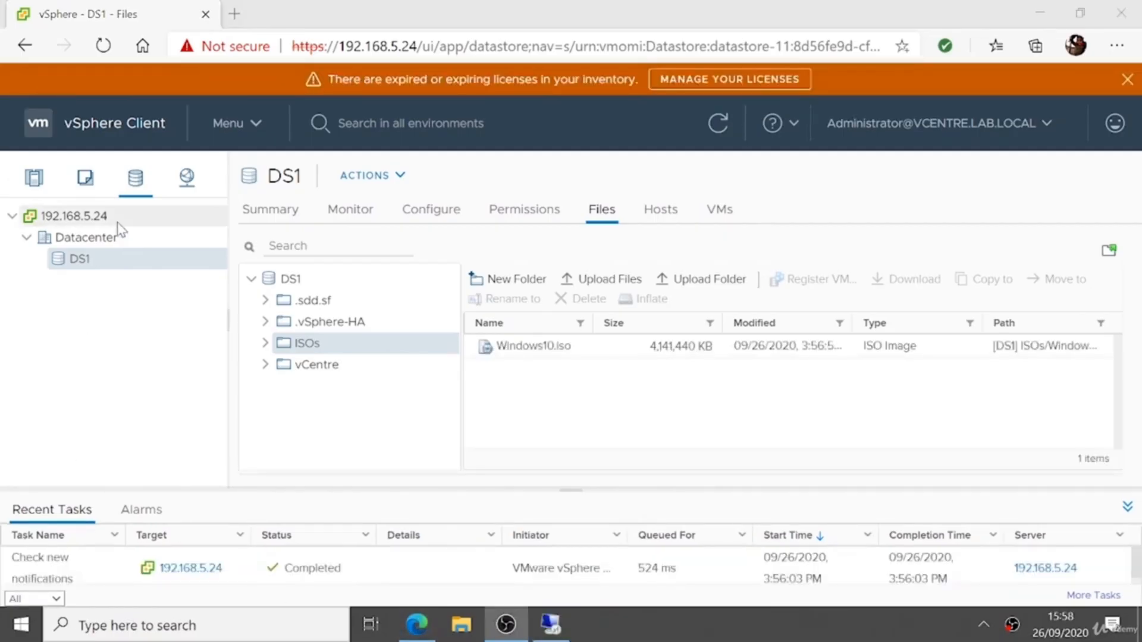
# Step: Start the New Virtual Machine wizard on host 192.168.5.73, choosing to create a new virtual machine
pyautogui.click(36, 179)
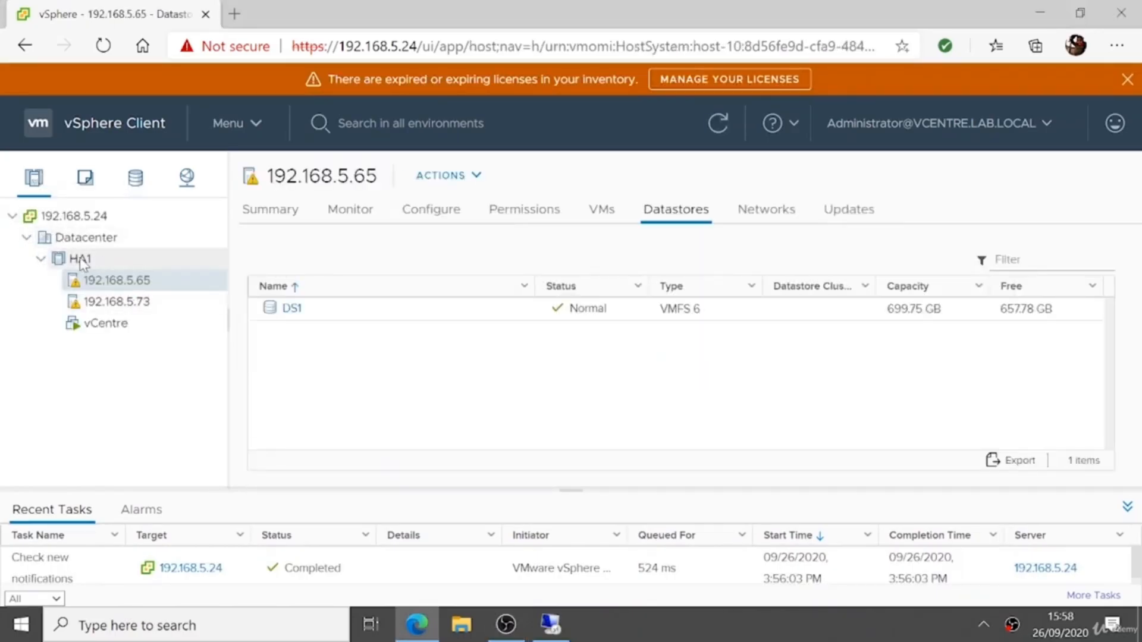
pyautogui.rightClick(122, 301)
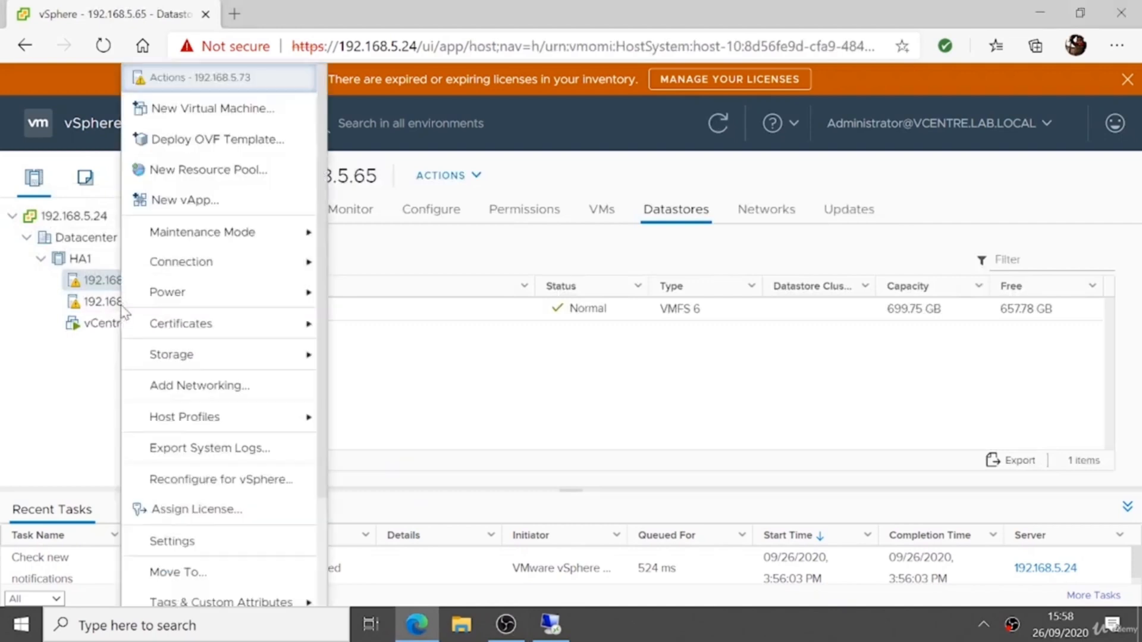
pyautogui.click(242, 109)
pyautogui.press('F11')
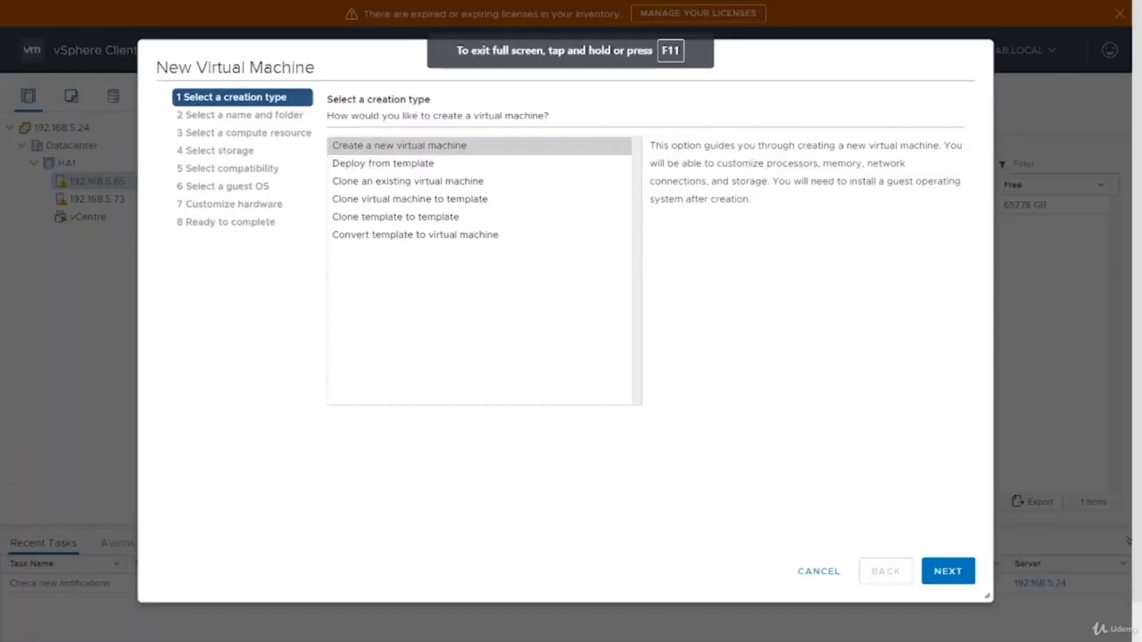
pyautogui.click(933, 577)
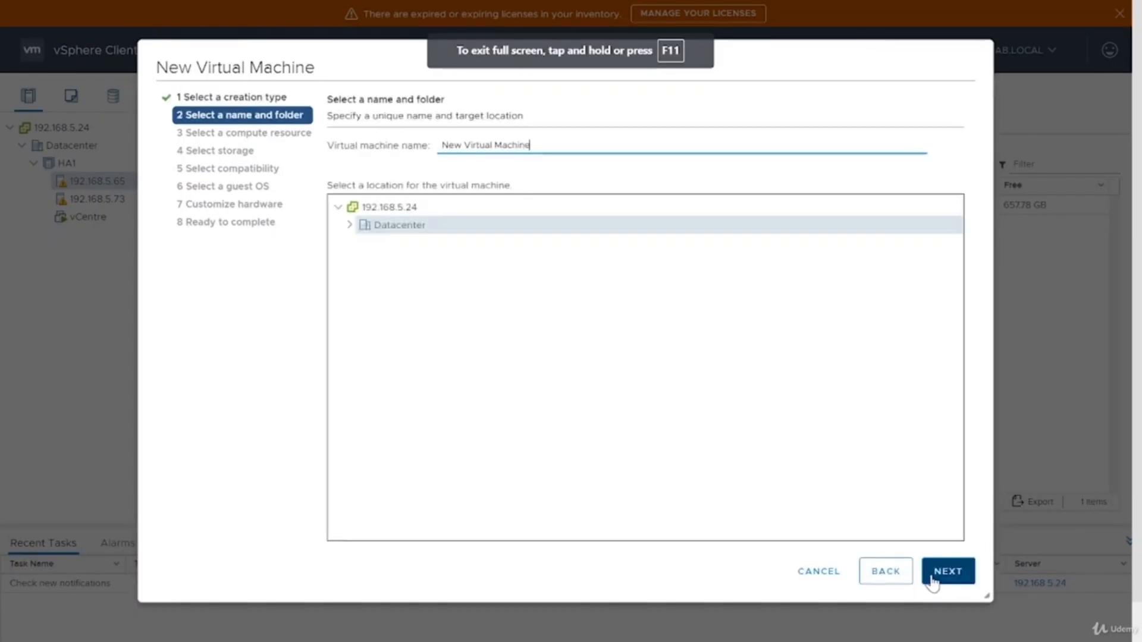
# Step: Name the virtual machine W10 and continue to the compute resource page
pyautogui.hotkey('ctrl', 'a')
pyautogui.press('BackSpace')
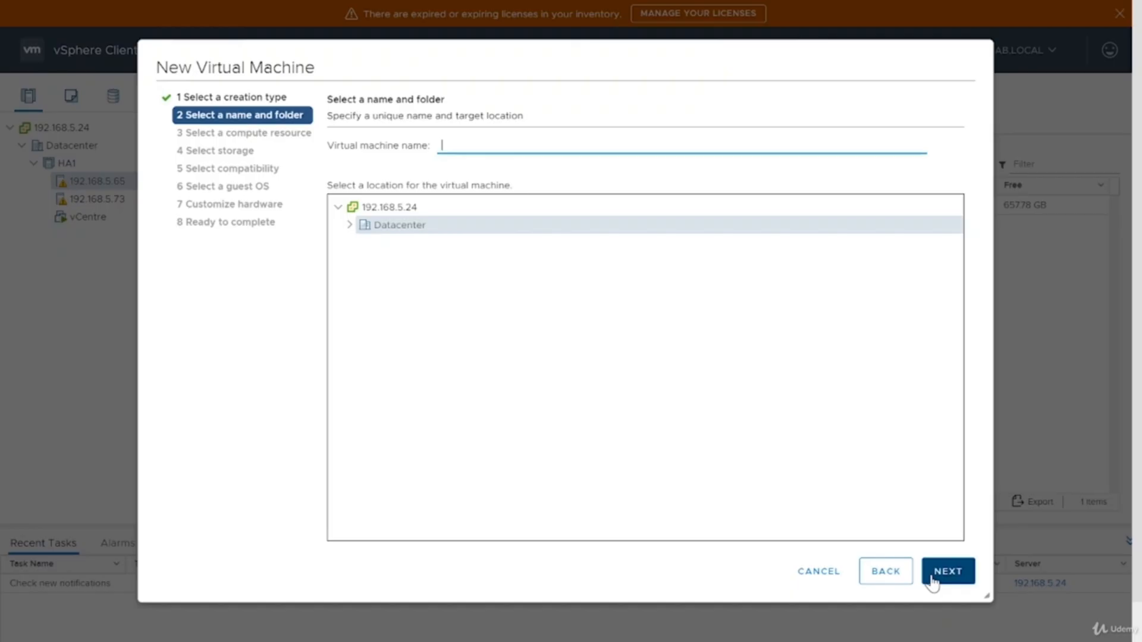
pyautogui.write('W10')
pyautogui.click(947, 571)
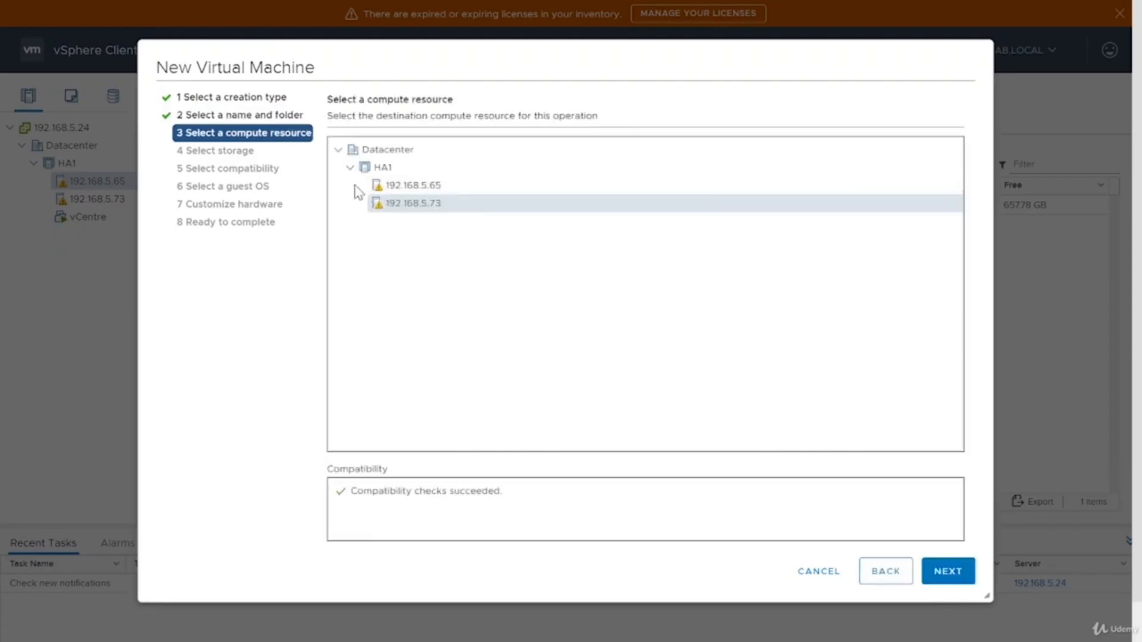
# Step: Accept host 192.168.5.73 as the compute resource and select the DS1 datastore for storage
pyautogui.click(931, 570)
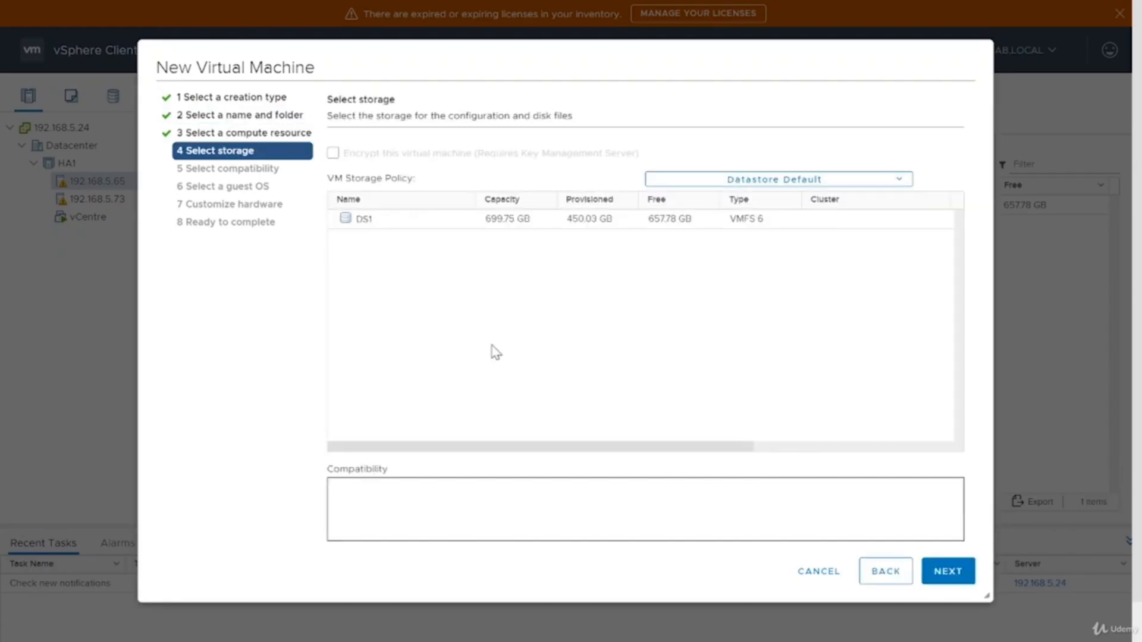
pyautogui.click(485, 224)
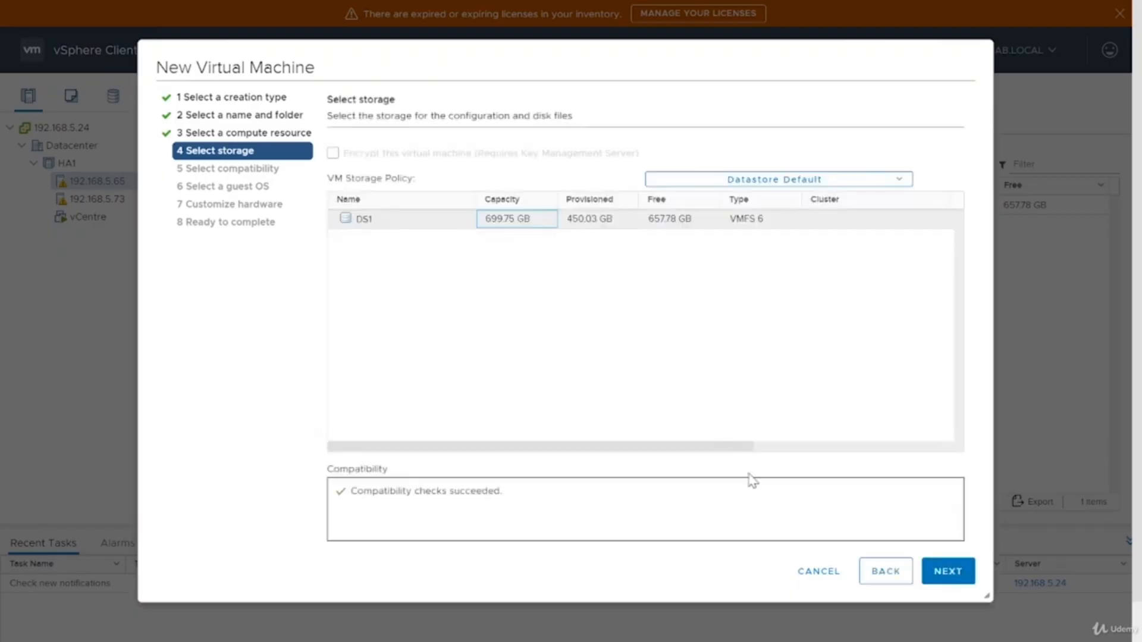
pyautogui.click(972, 574)
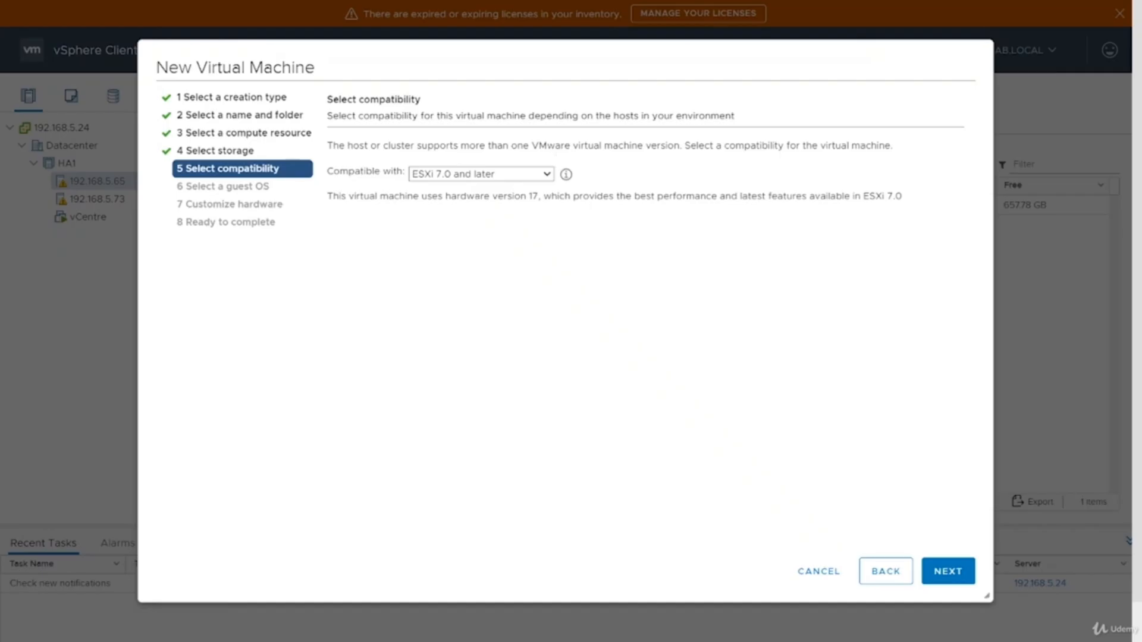
# Step: Review the compatibility versions and continue with ESXi 7.0 and later
pyautogui.click(493, 173)
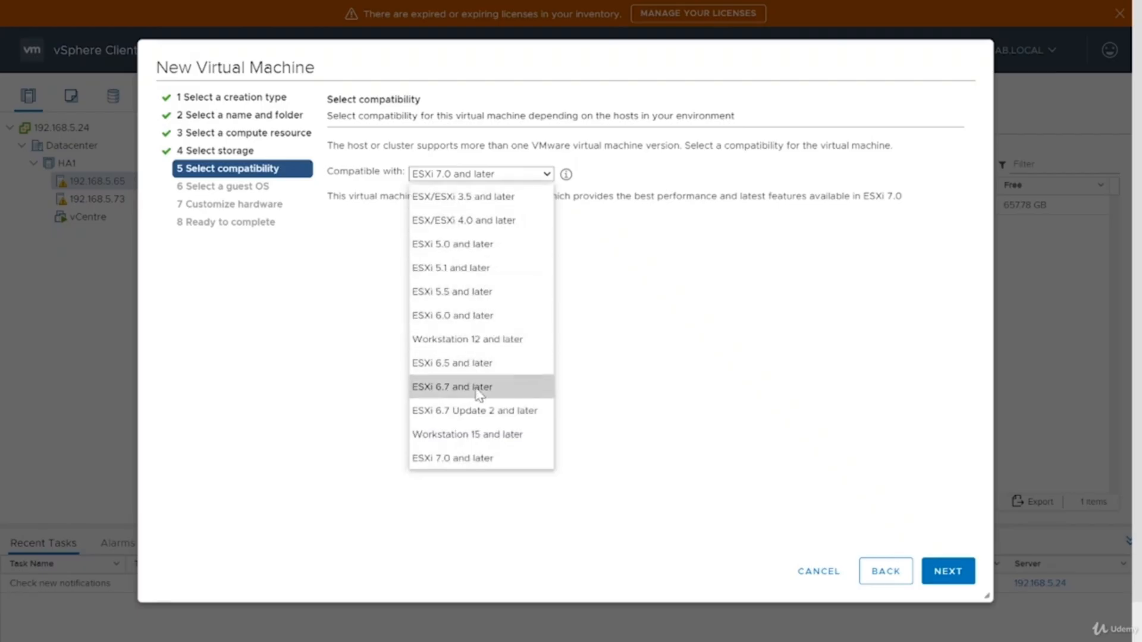
pyautogui.click(343, 348)
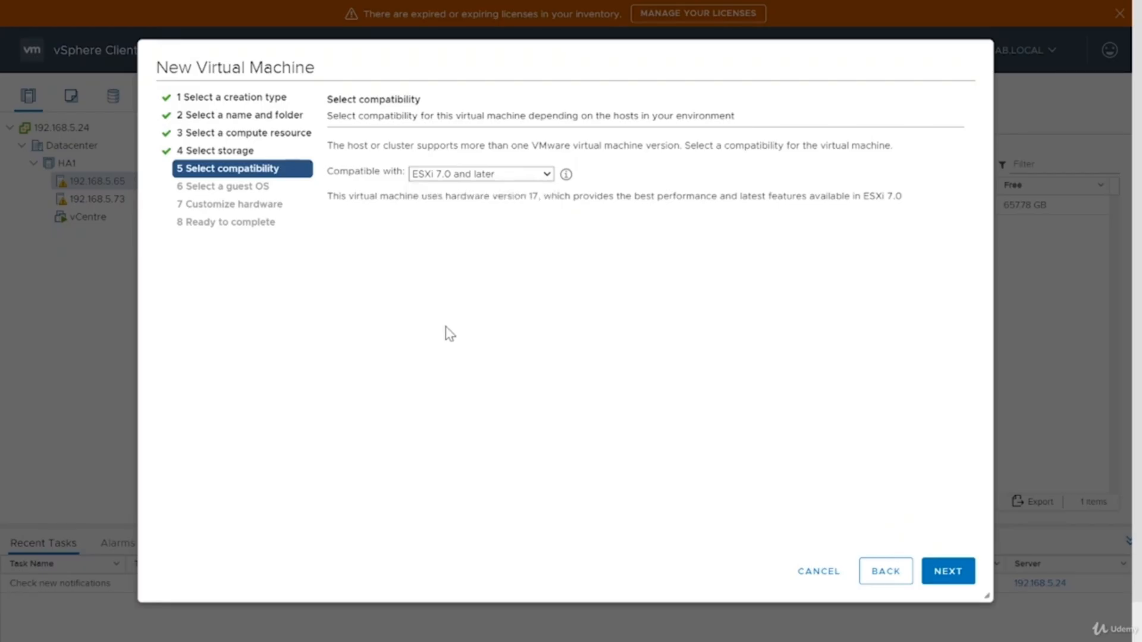
pyautogui.click(949, 572)
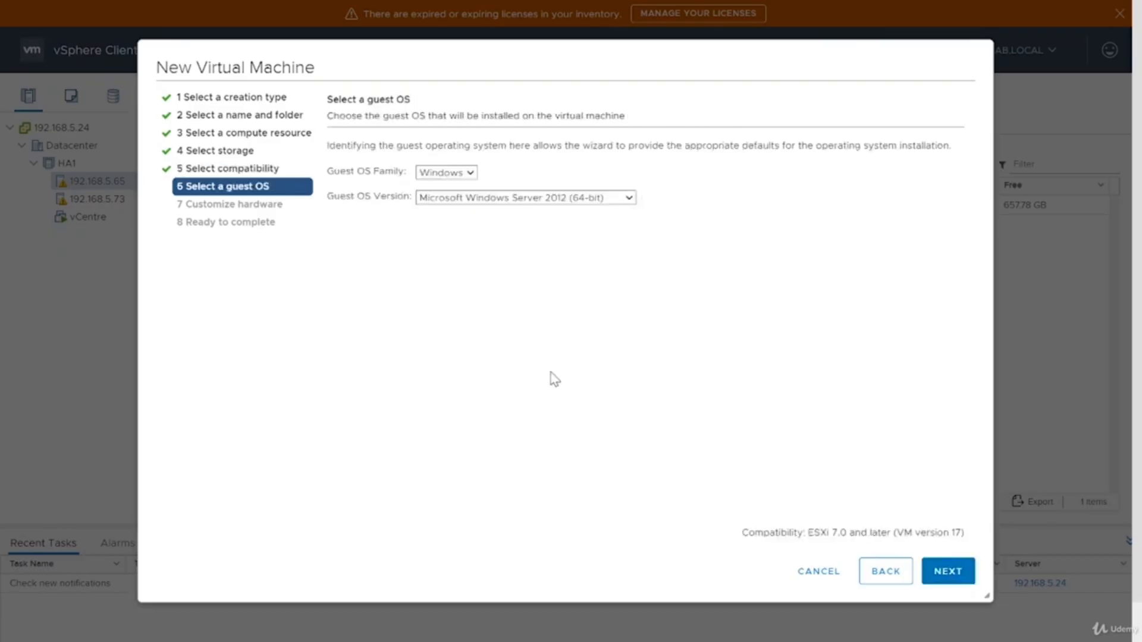
# Step: Set the guest OS version to Microsoft Windows 10 (64-bit) and continue to hardware customization
pyautogui.click(536, 198)
pyautogui.scroll(-1, 533, 434)
pyautogui.scroll(-2, 533, 404)
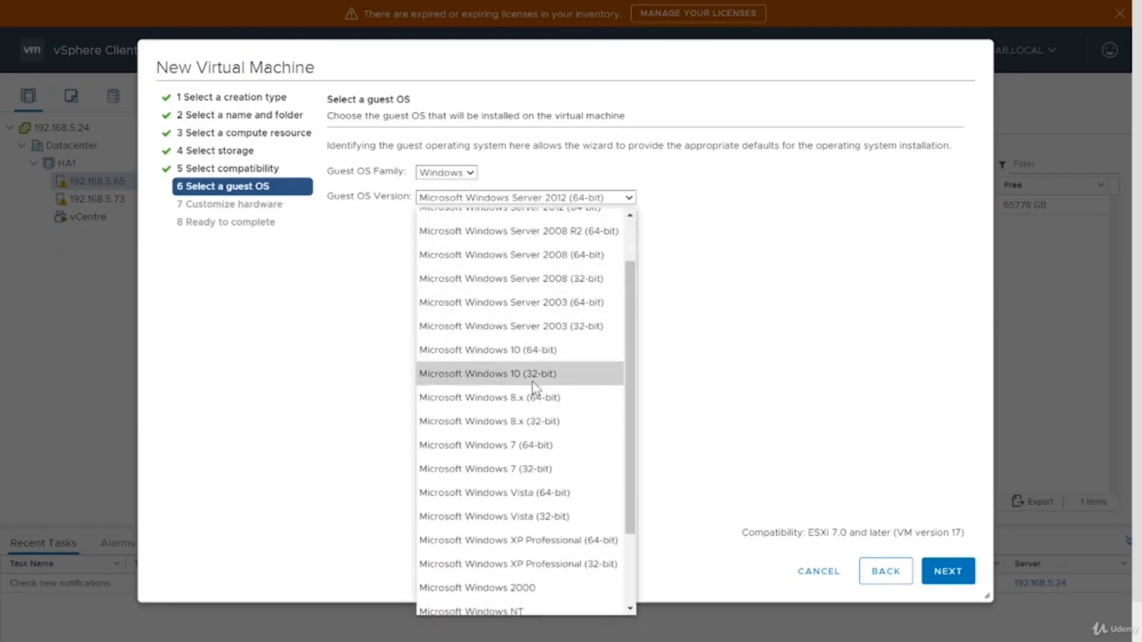
pyautogui.click(538, 350)
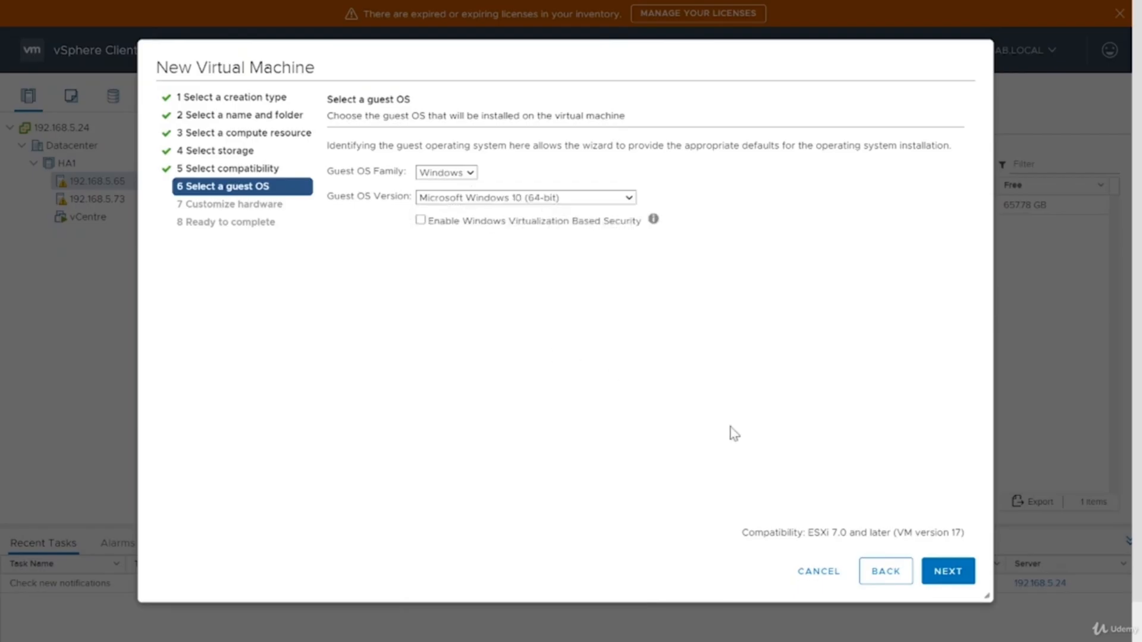
pyautogui.click(970, 573)
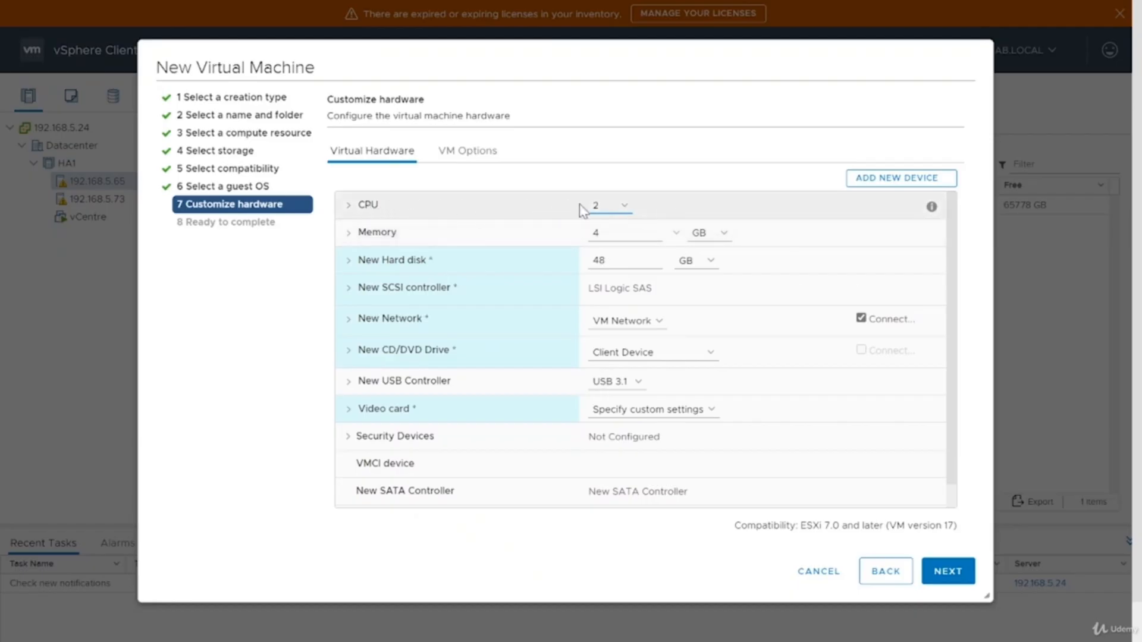
# Step: Expand and inspect the CPU settings, including cores per socket
pyautogui.click(359, 213)
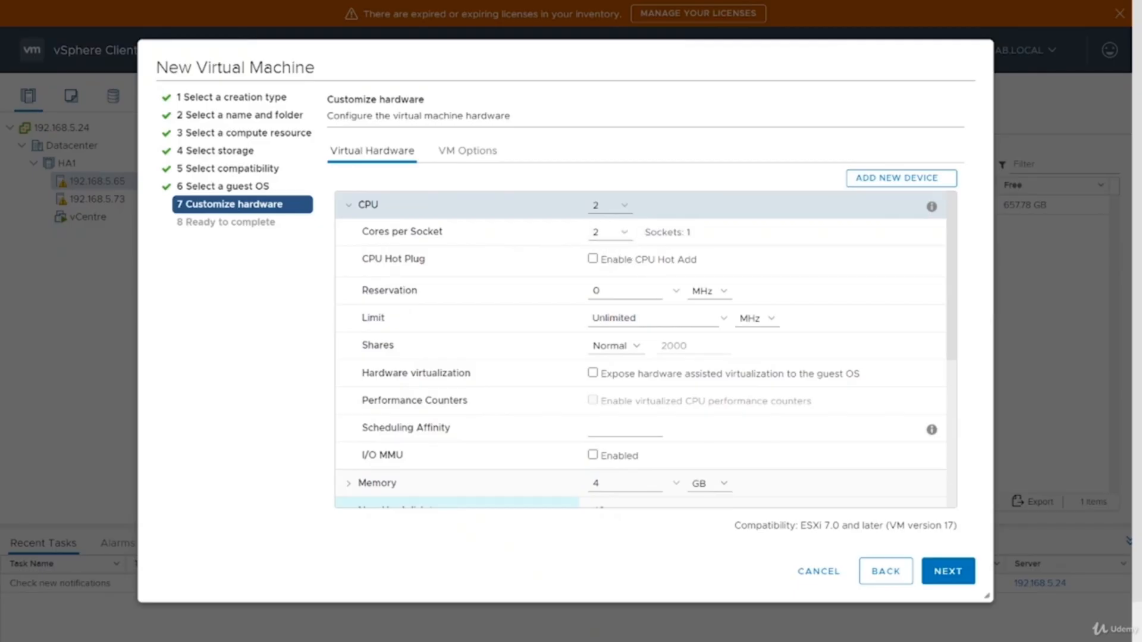
pyautogui.tripleClick(689, 233)
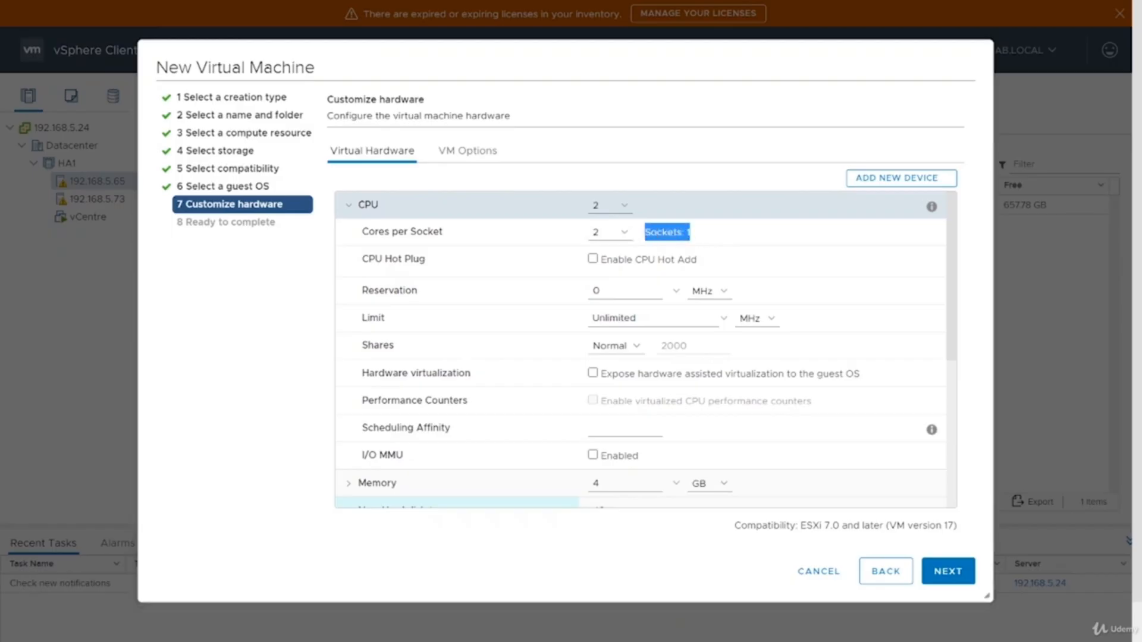
pyautogui.click(364, 205)
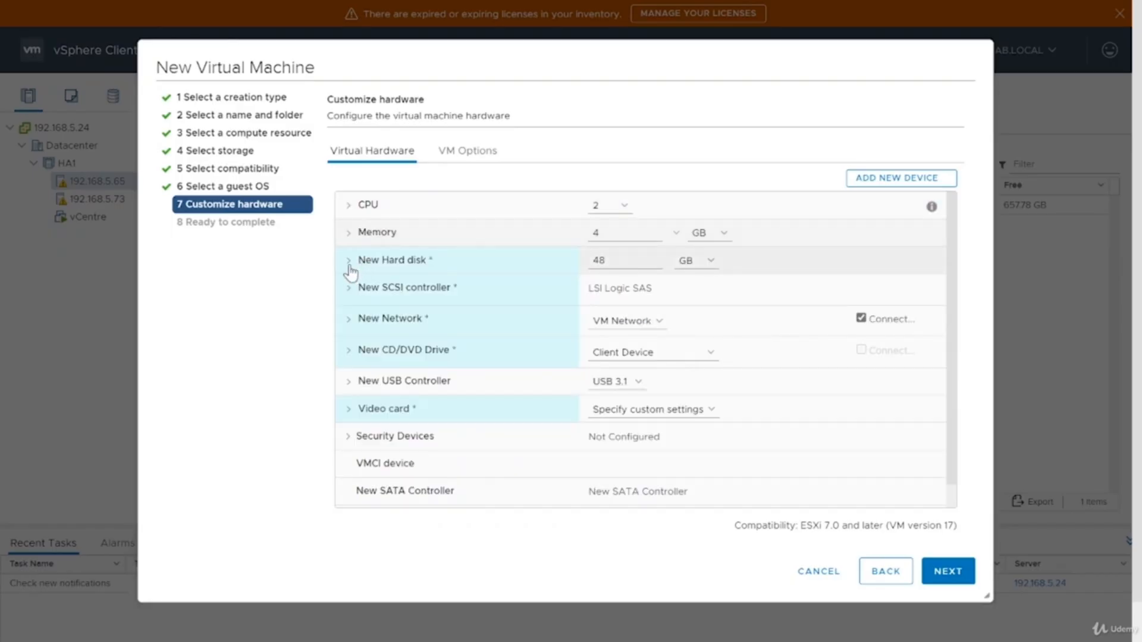
# Step: Examine the new hard disk's settings, including the available disk provisioning types
pyautogui.click(349, 265)
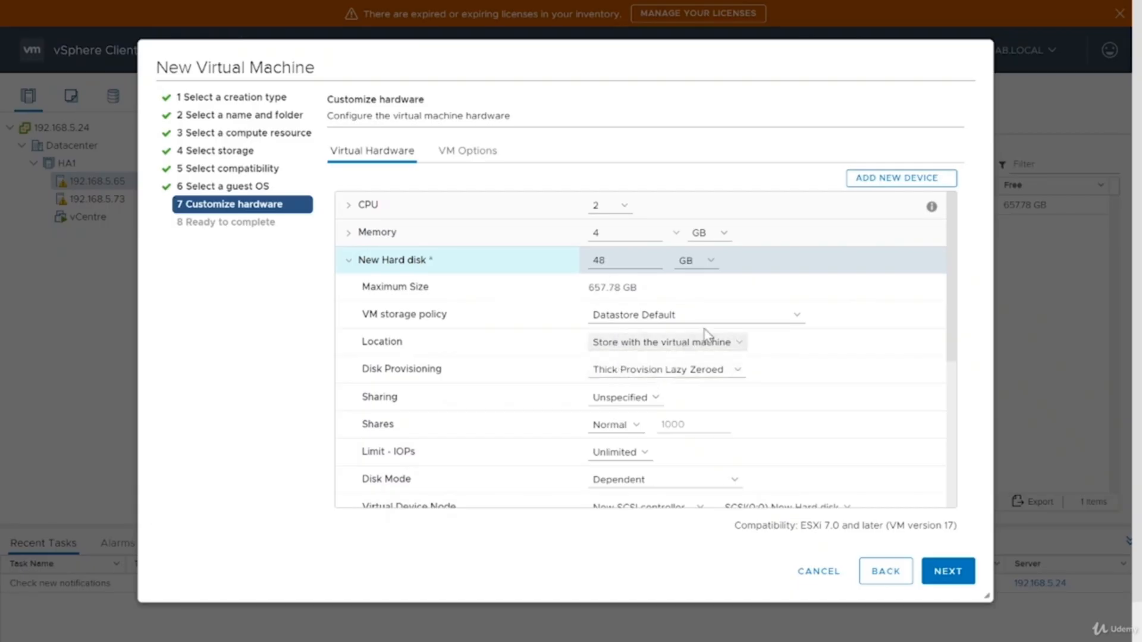
pyautogui.click(669, 348)
pyautogui.click(835, 358)
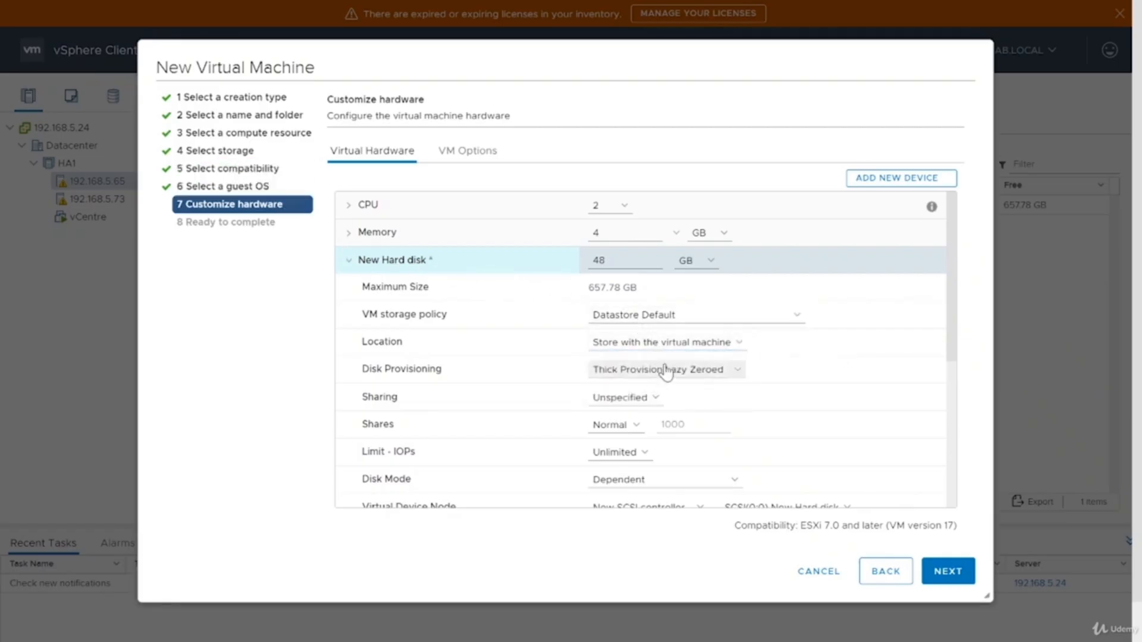
pyautogui.click(613, 374)
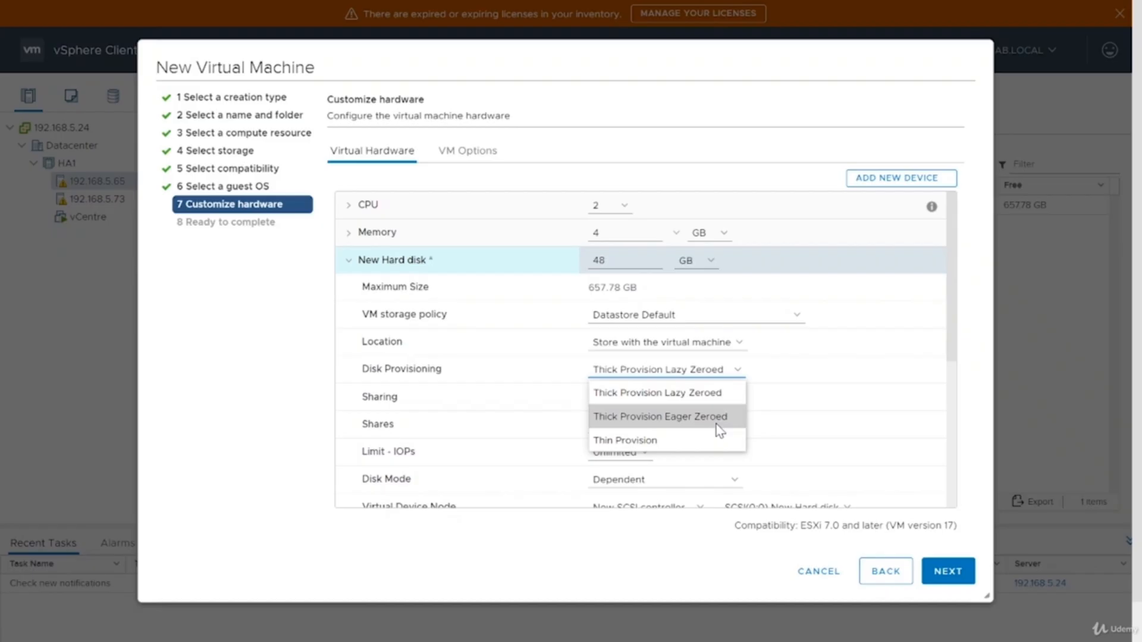
pyautogui.click(955, 345)
pyautogui.scroll(-2, 951, 345)
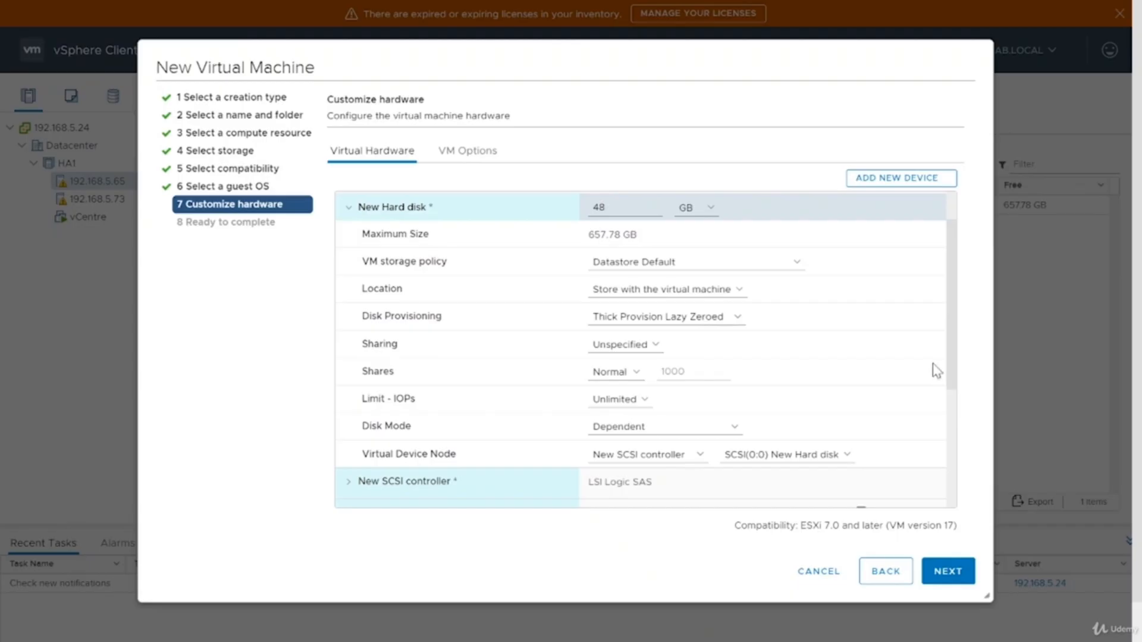
pyautogui.click(348, 209)
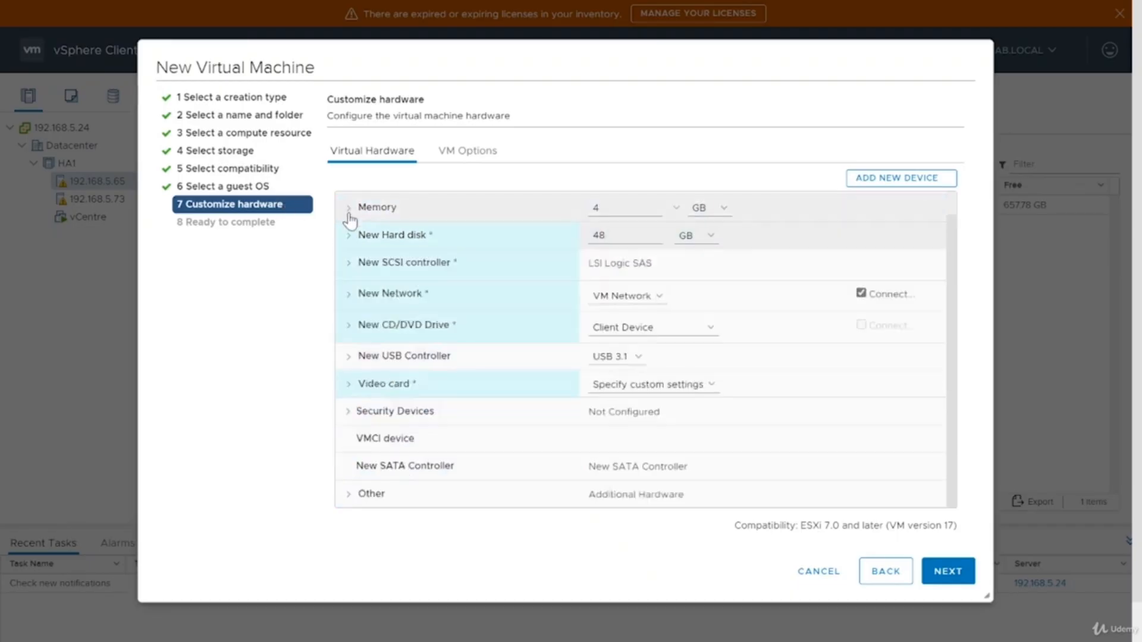
# Step: Inspect the SCSI controller and network adapter settings, then expand the CD/DVD drive's settings
pyautogui.click(348, 268)
pyautogui.click(348, 268)
pyautogui.click(627, 300)
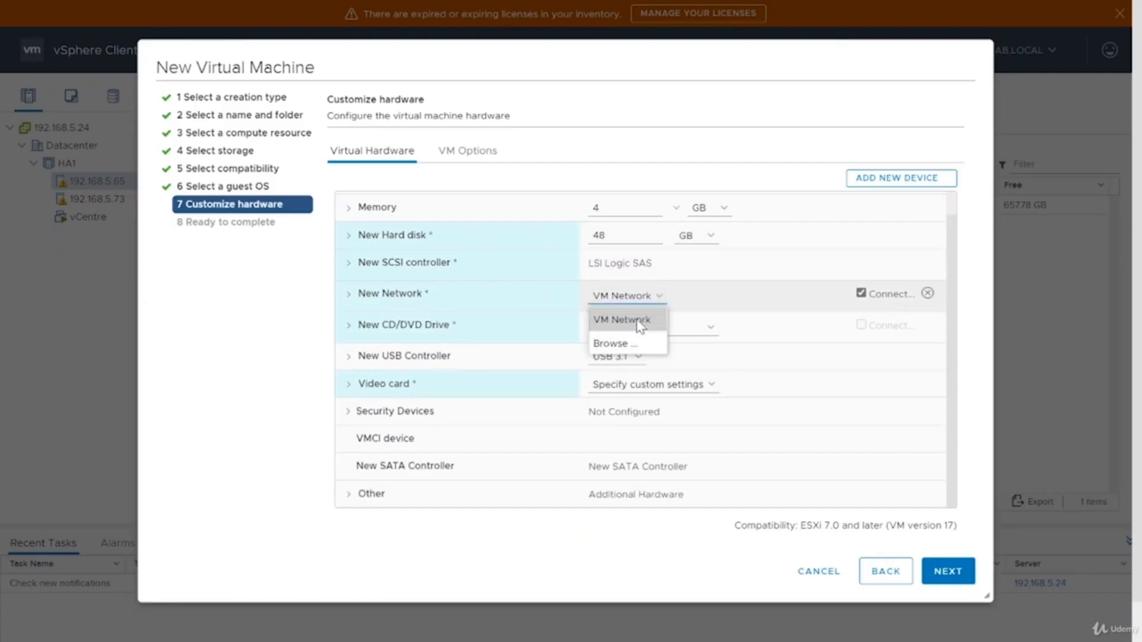
pyautogui.click(515, 334)
pyautogui.click(523, 333)
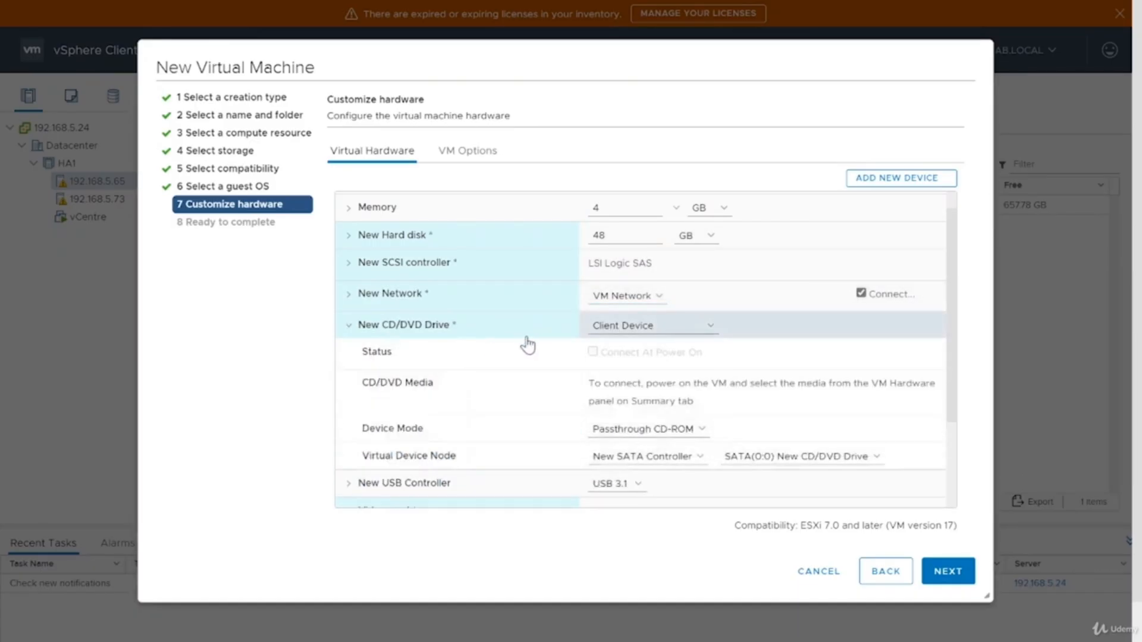
# Step: Set the CD/DVD drive to Datastore ISO File and choose Windows10.iso from the ISOs folder on DS1
pyautogui.click(627, 328)
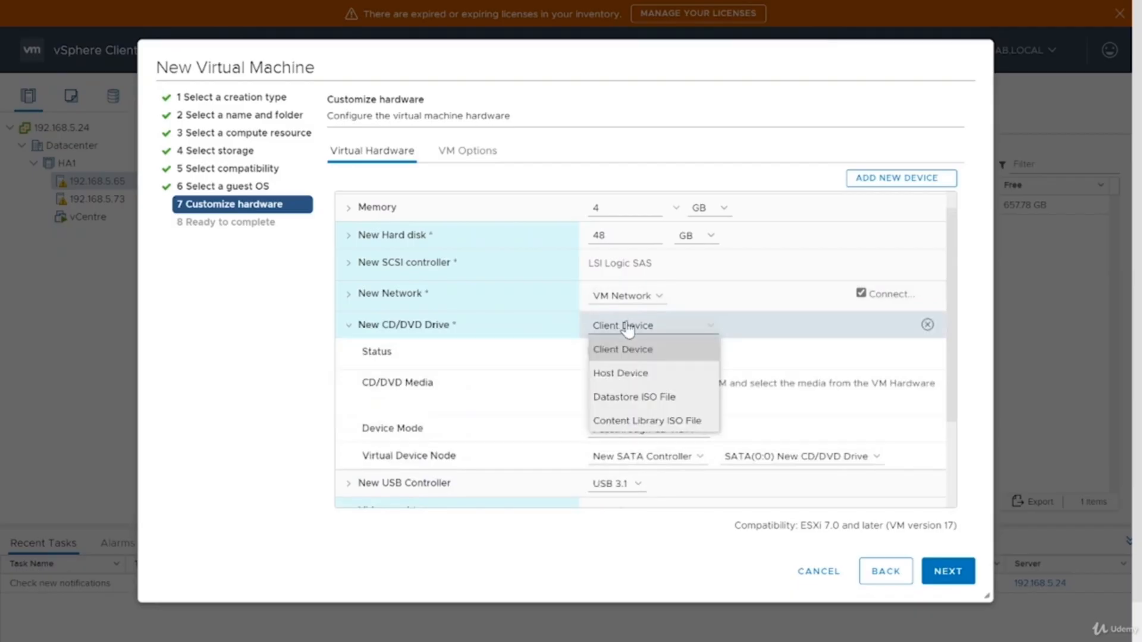
pyautogui.click(668, 398)
pyautogui.click(738, 385)
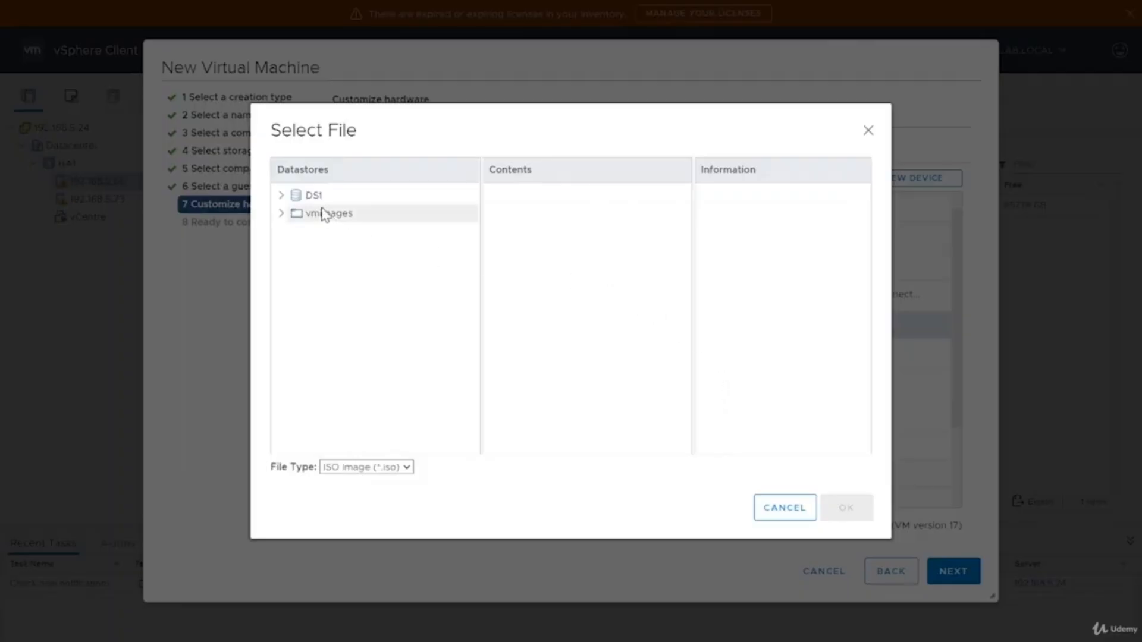
pyautogui.click(300, 197)
pyautogui.click(331, 253)
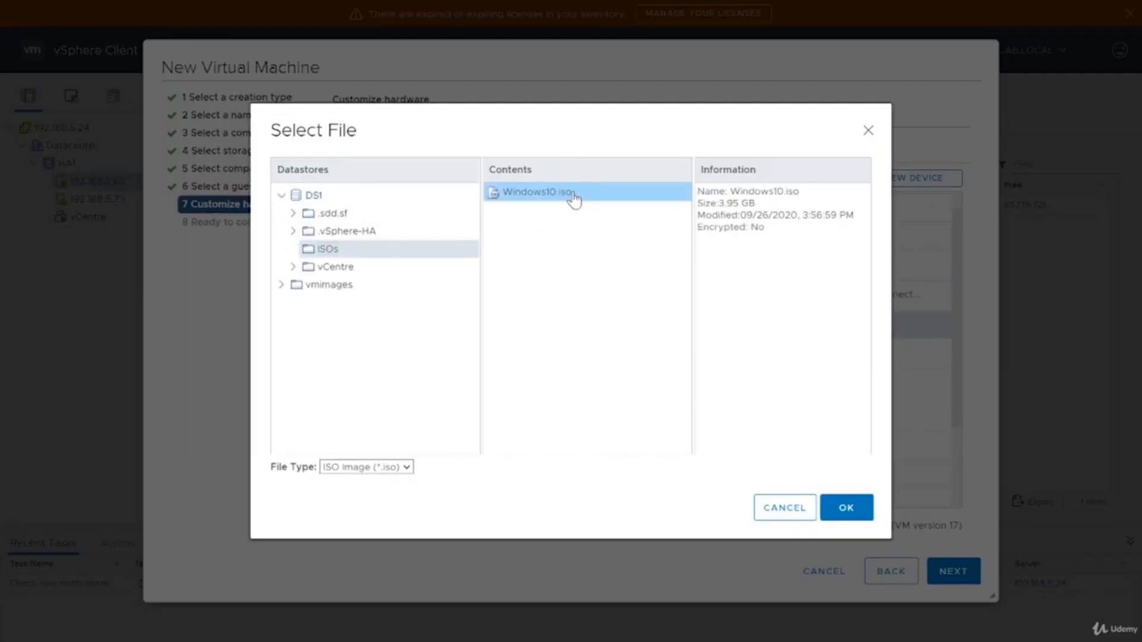
pyautogui.click(847, 509)
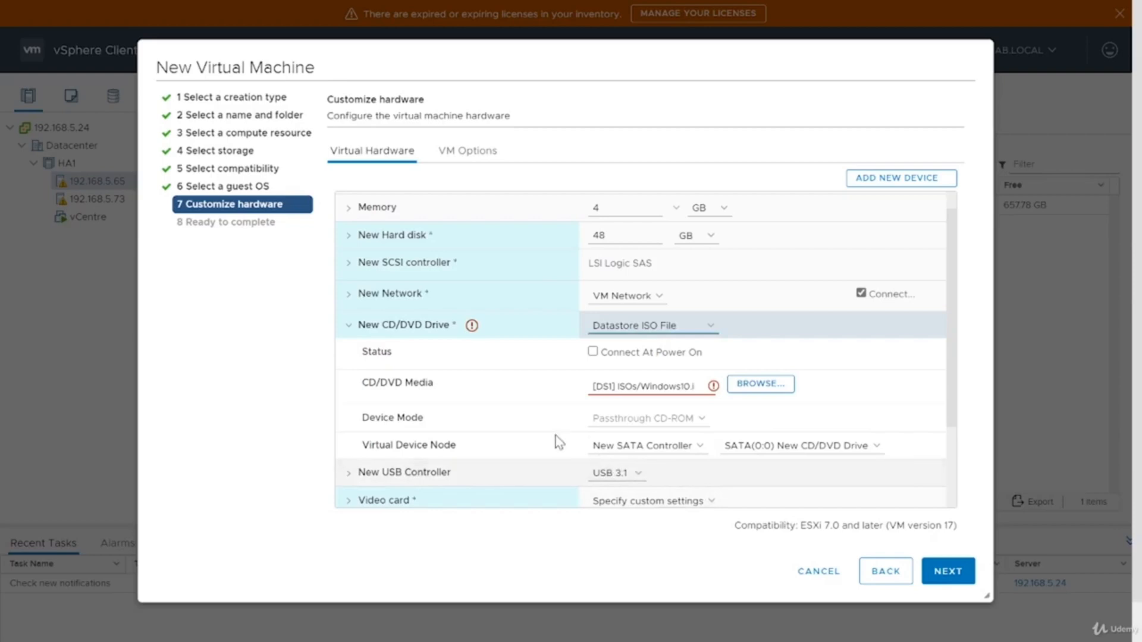
# Step: Enable Connect At Power On for the CD/DVD drive and review its media type options
pyautogui.scroll(-2, 560, 440)
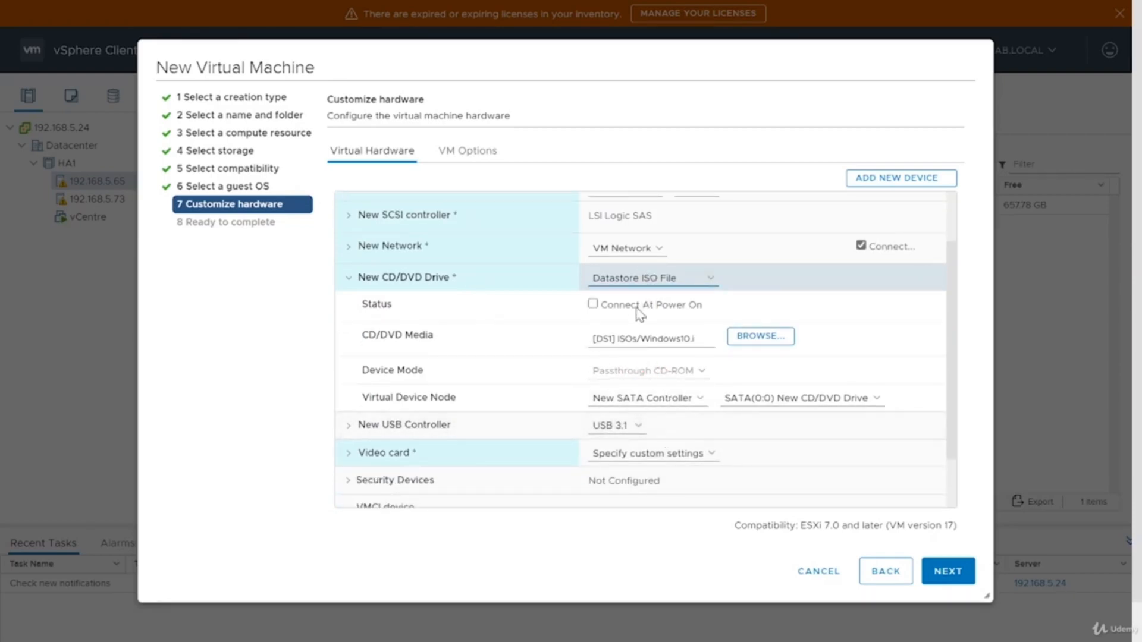
pyautogui.click(595, 305)
pyautogui.click(349, 279)
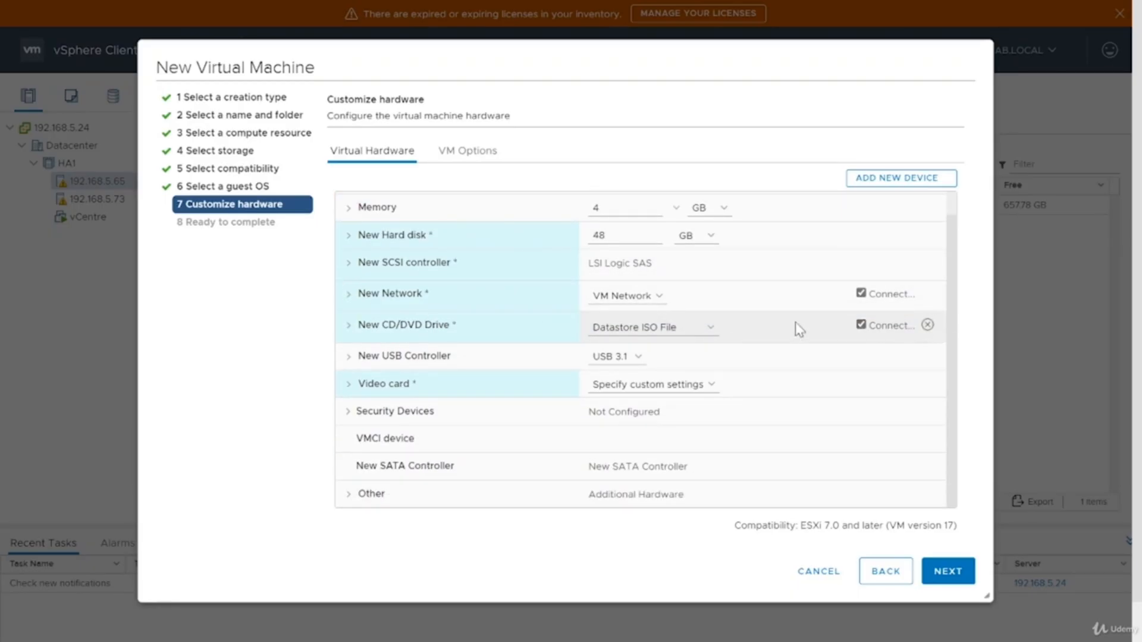
pyautogui.click(658, 332)
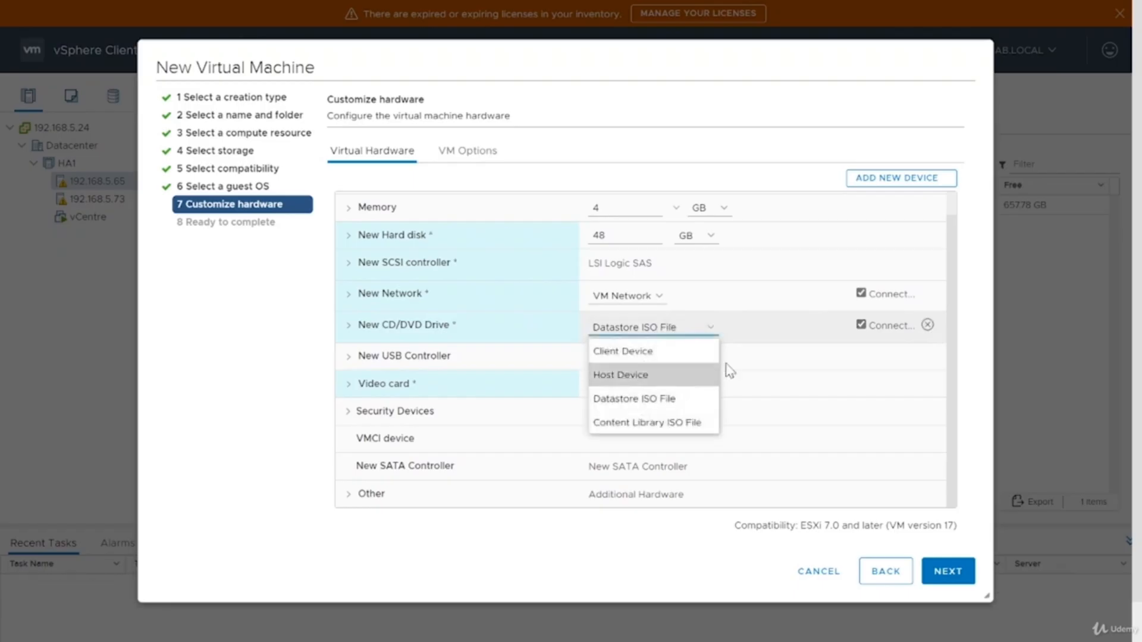
pyautogui.click(811, 332)
pyautogui.click(863, 327)
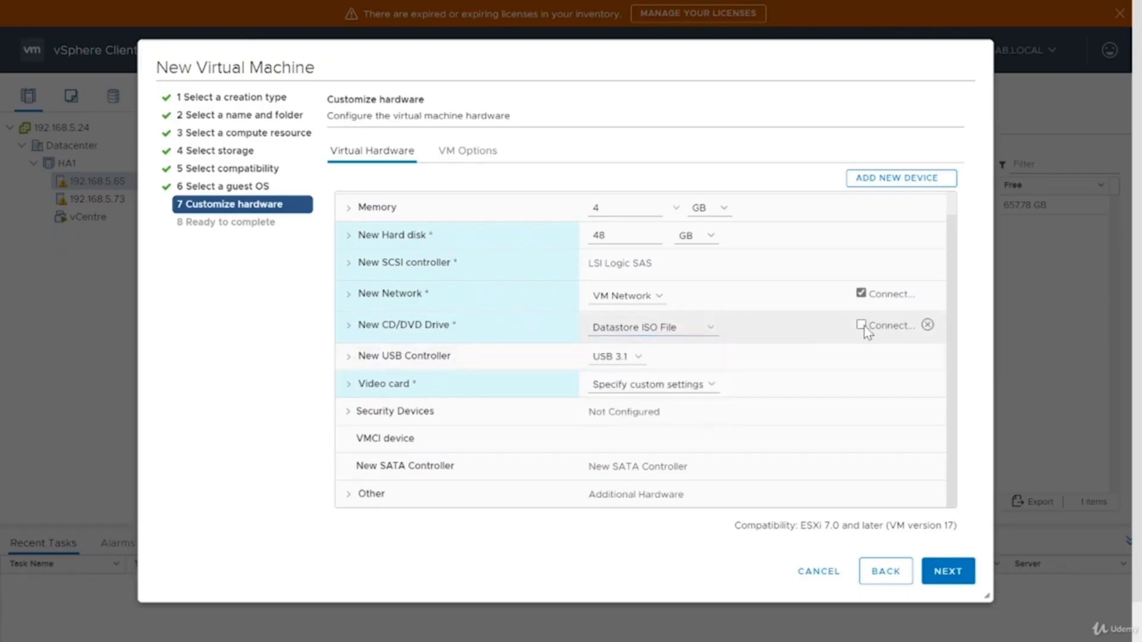
pyautogui.click(861, 326)
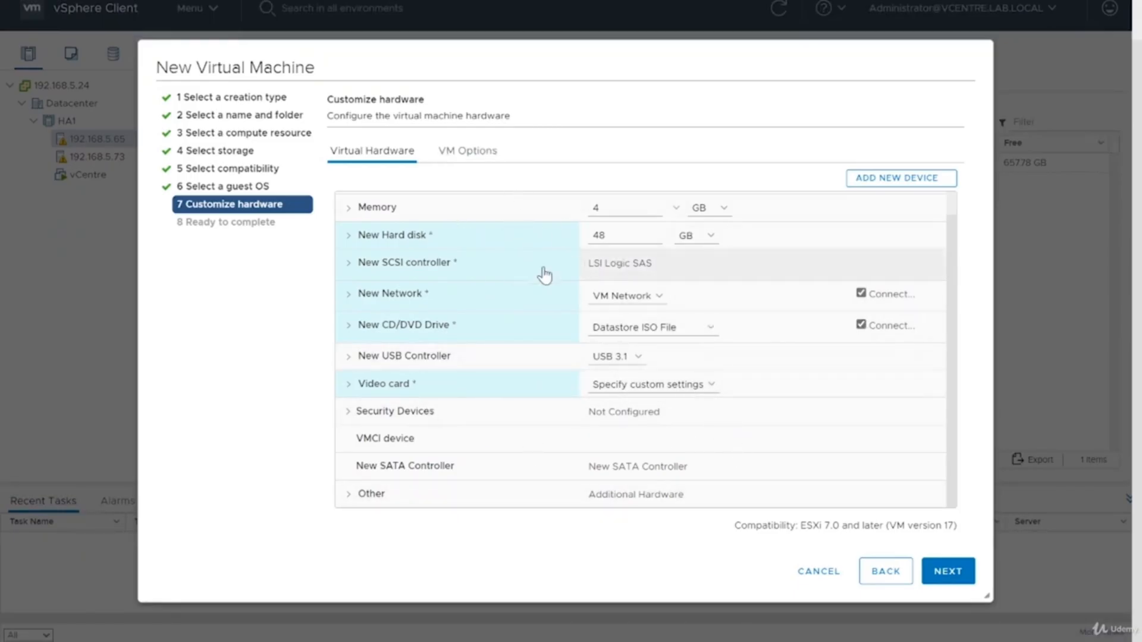
# Step: Finish the New Virtual Machine wizard to create the VM
pyautogui.click(961, 574)
pyautogui.click(963, 575)
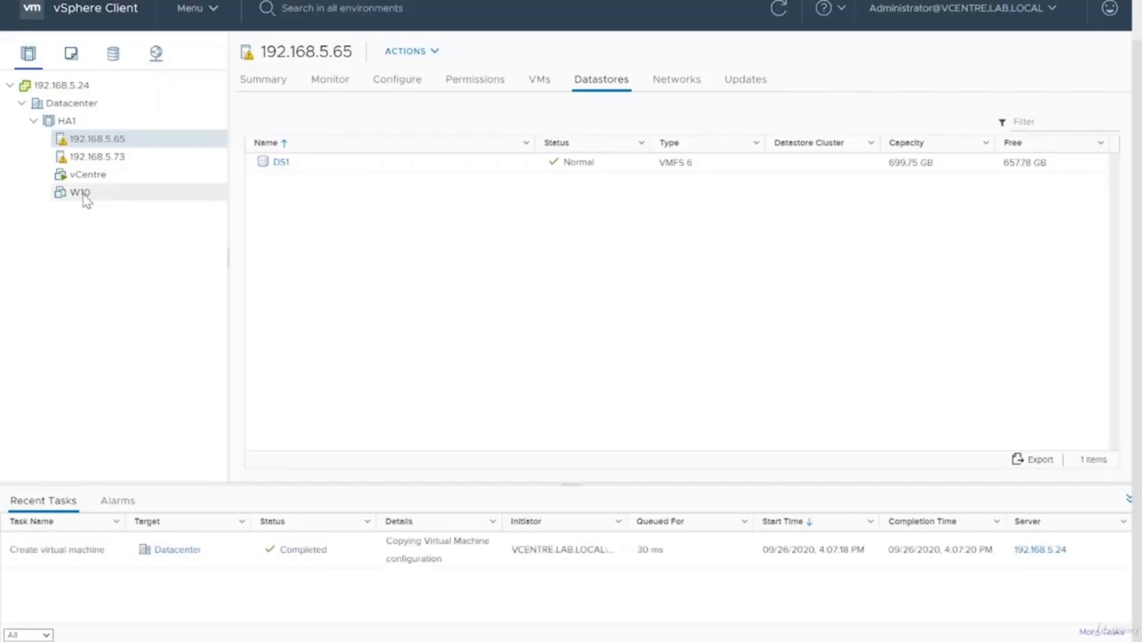
# Step: Select the W10 virtual machine, power it on, and launch its Remote Console
pyautogui.click(82, 194)
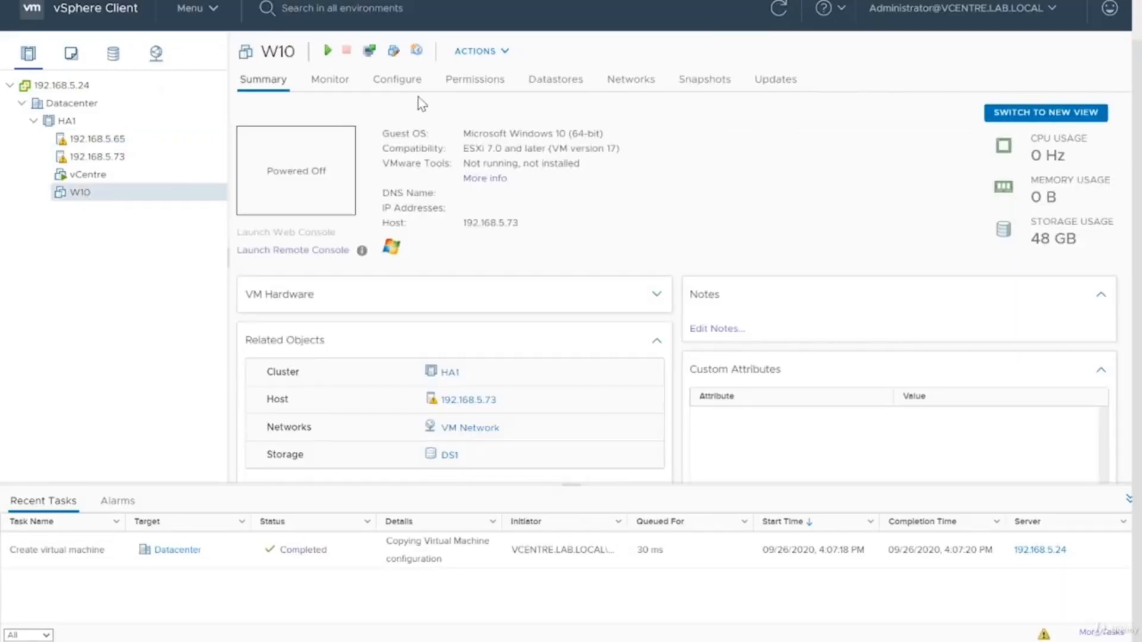
pyautogui.click(325, 51)
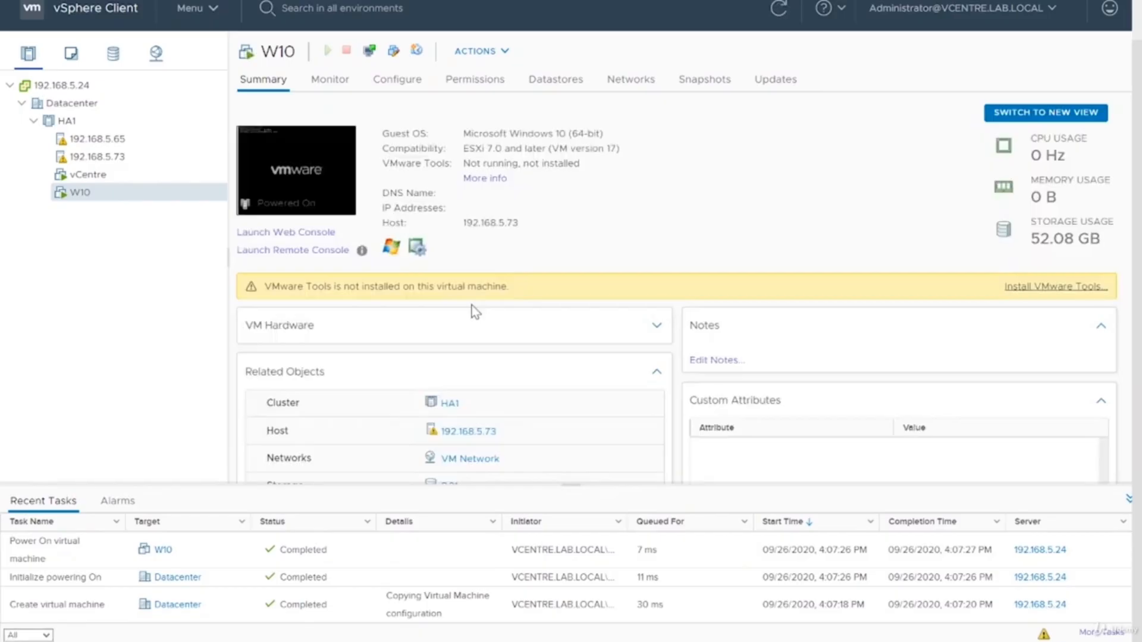
pyautogui.click(301, 252)
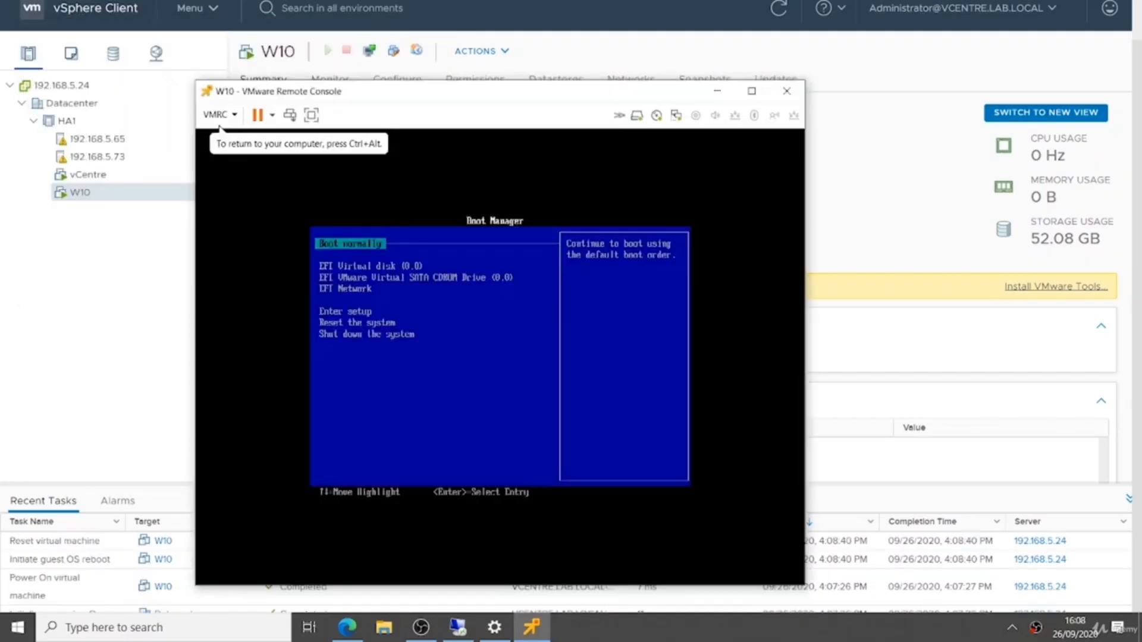
# Step: In the boot manager, boot from the EFI VMware Virtual SATA CDROM Drive to start the Windows installer
pyautogui.press('Down')
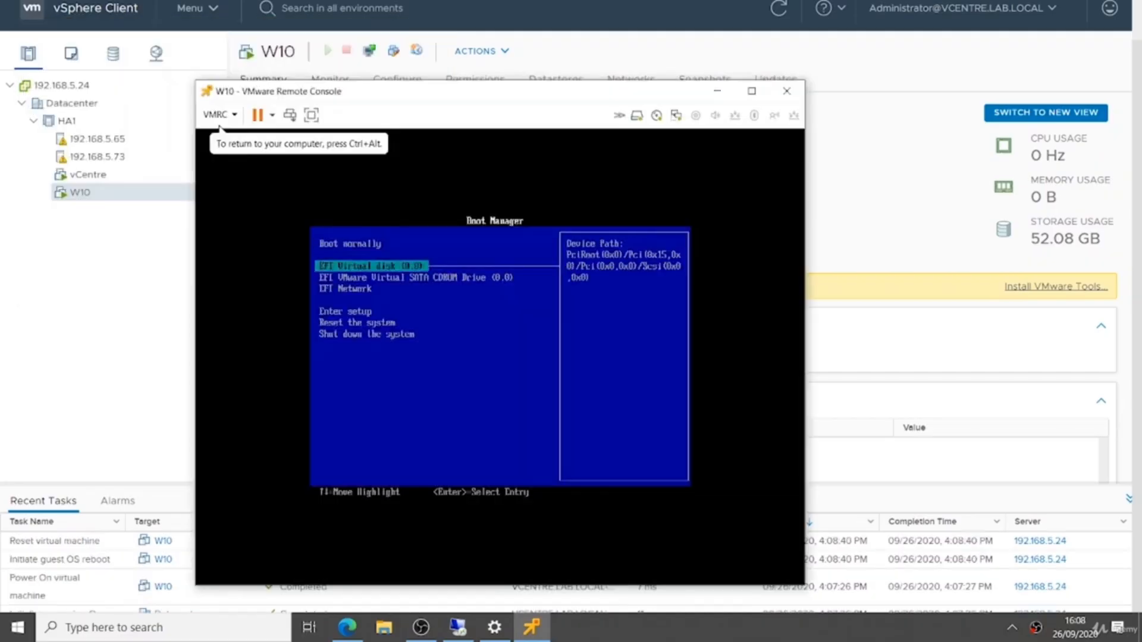
pyautogui.press('Down')
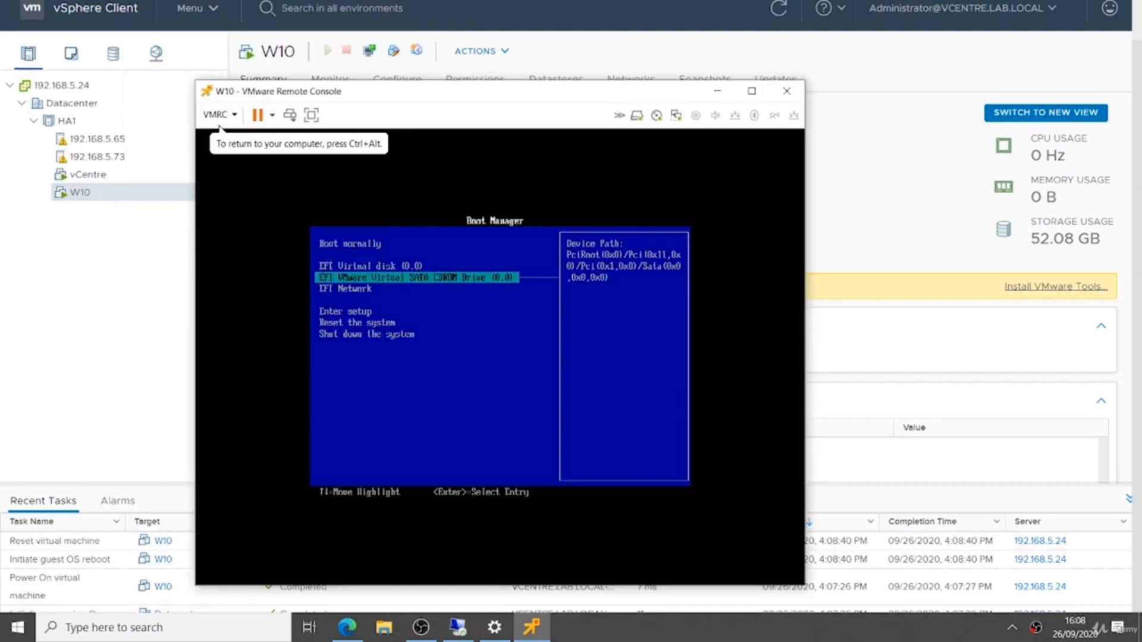
pyautogui.press('Up')
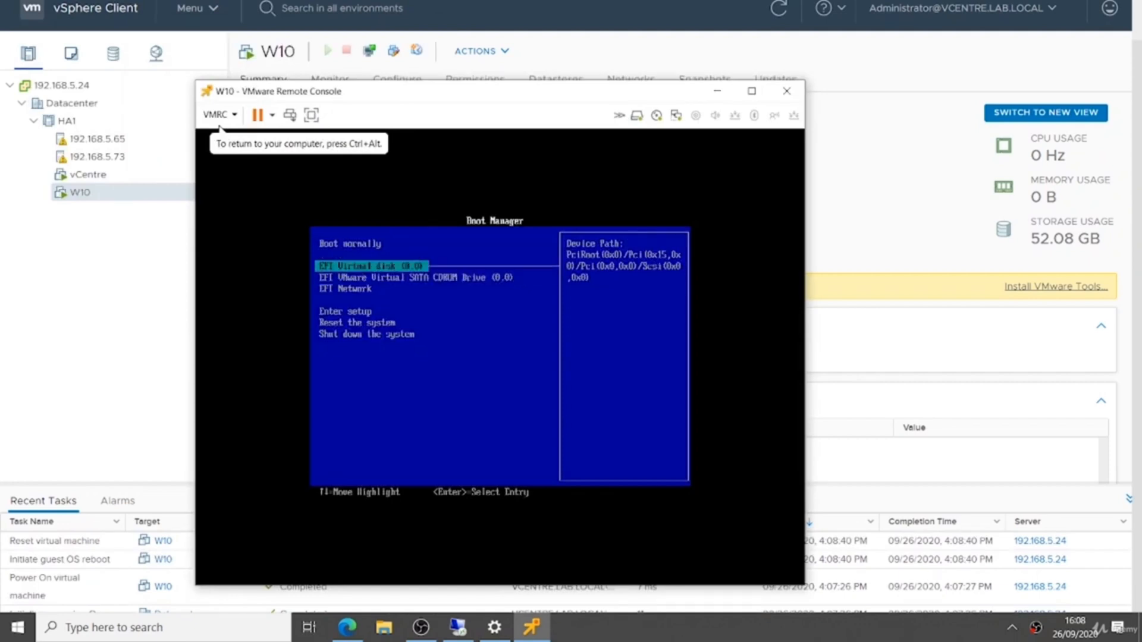
pyautogui.press('Down')
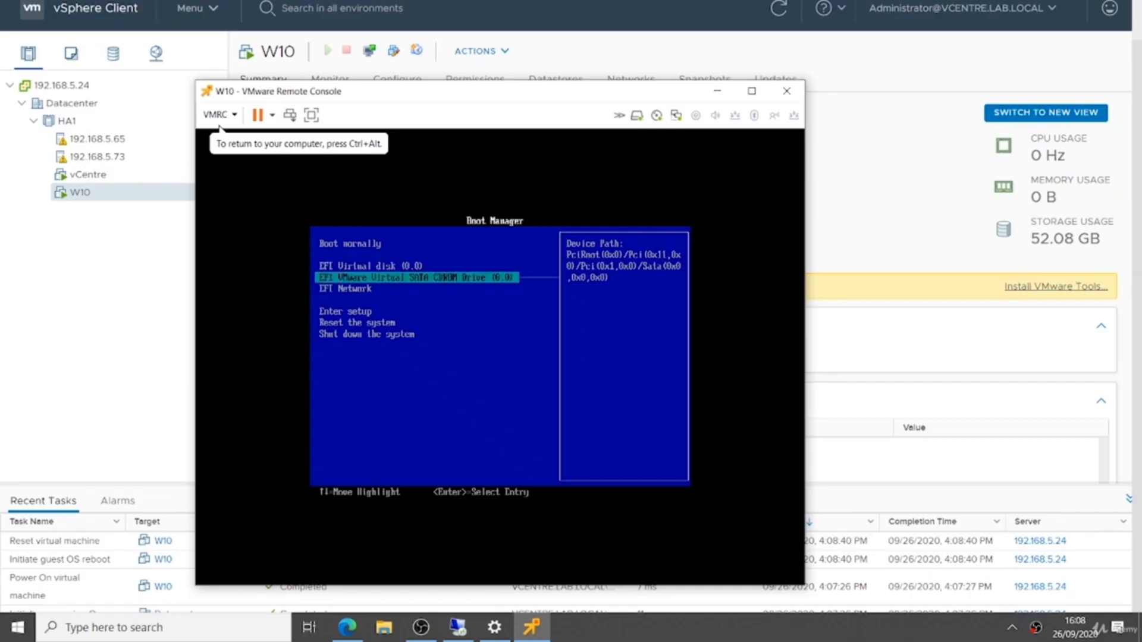
pyautogui.press('Return')
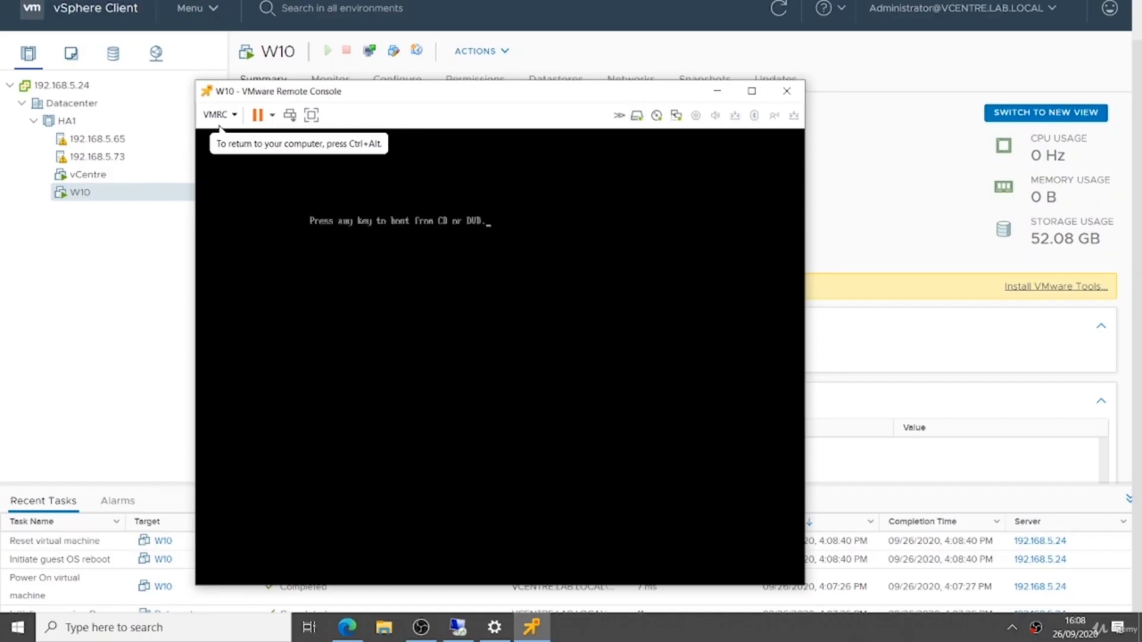
pyautogui.press('Return')
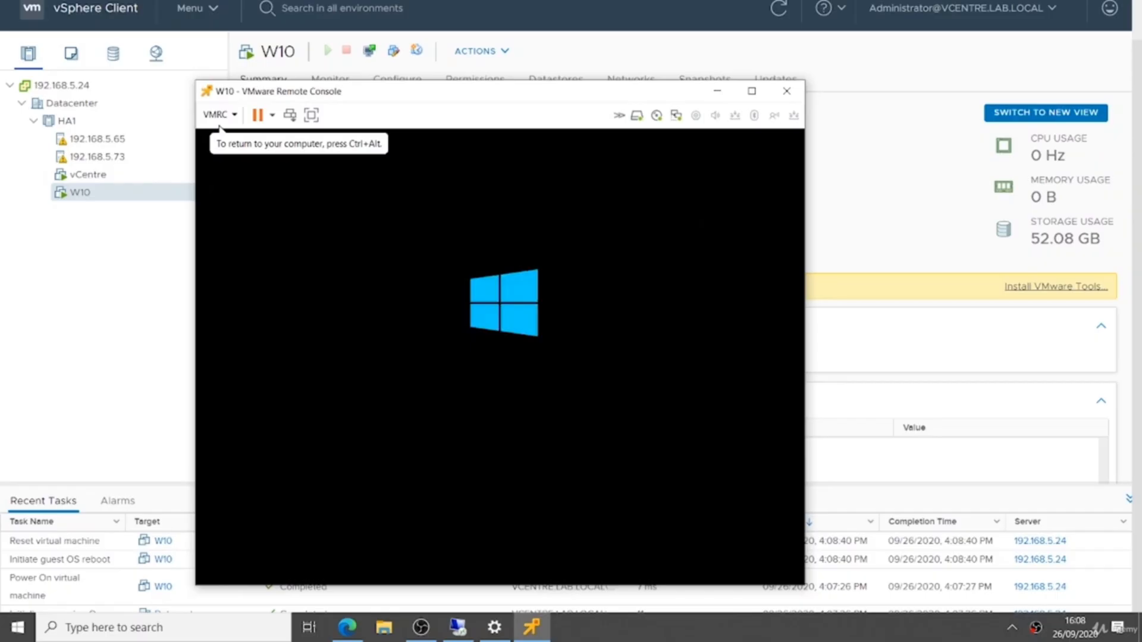